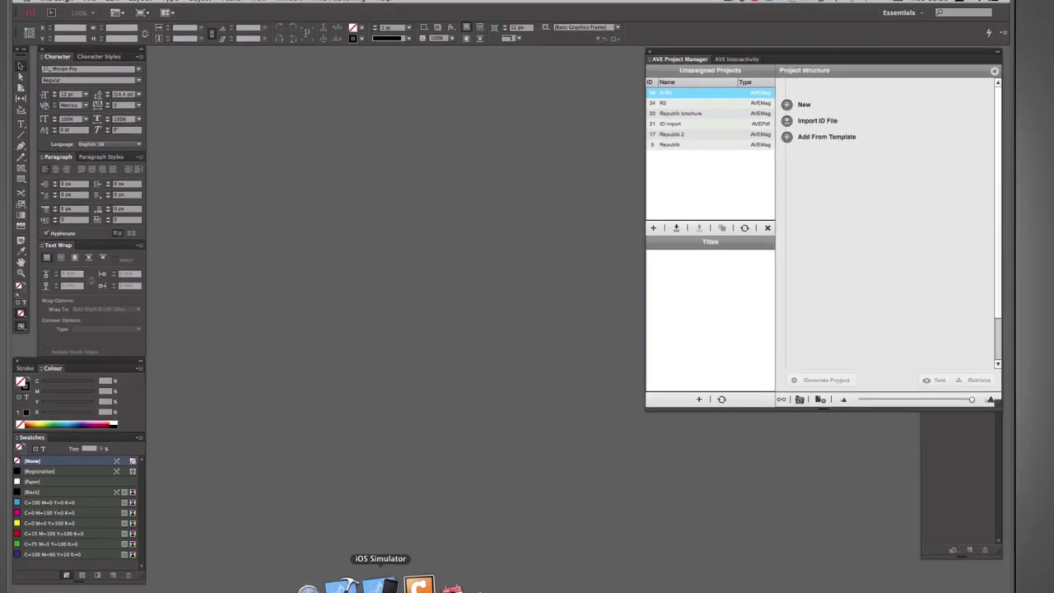
# - Bring the iOS Simulator forward so the myKiosk library with three publications is showing
pyautogui.click(376, 573)
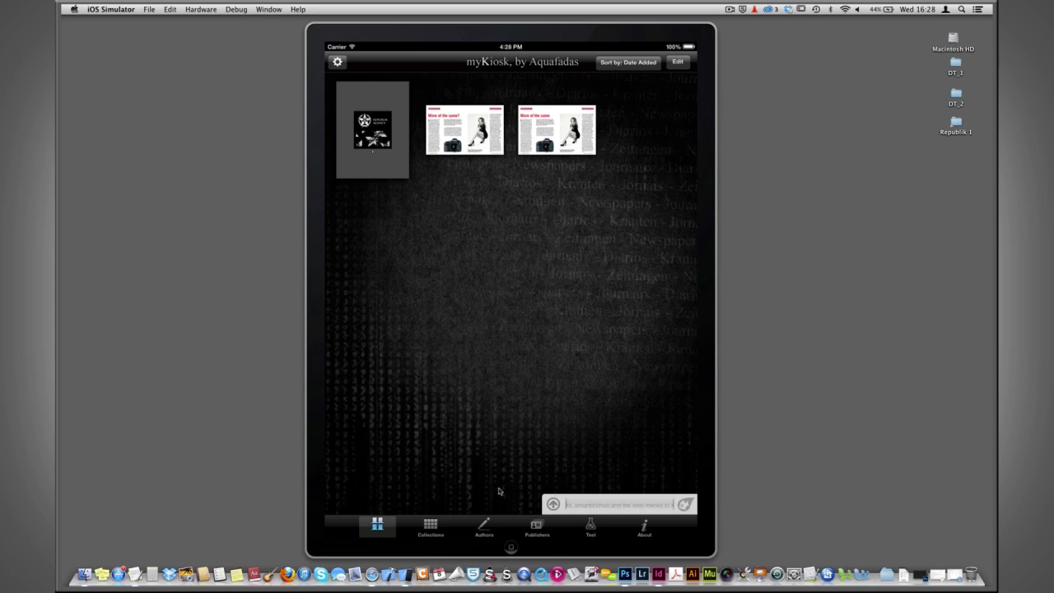
# - Relaunch the JB My Kiosk app from the simulator home screen, then return to InDesign
pyautogui.click(510, 551)
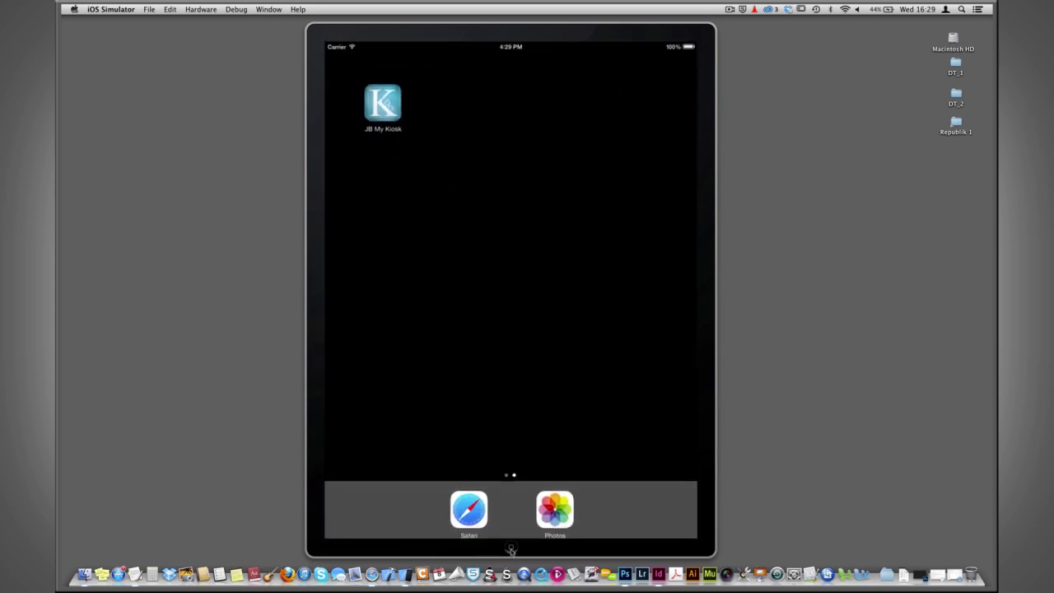
pyautogui.click(387, 112)
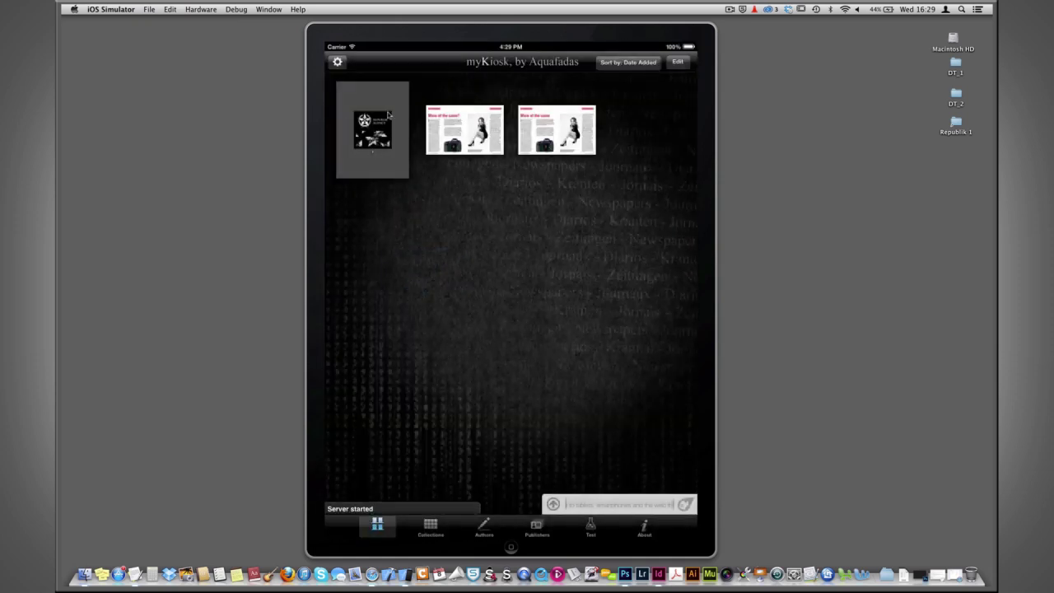
pyautogui.click(658, 569)
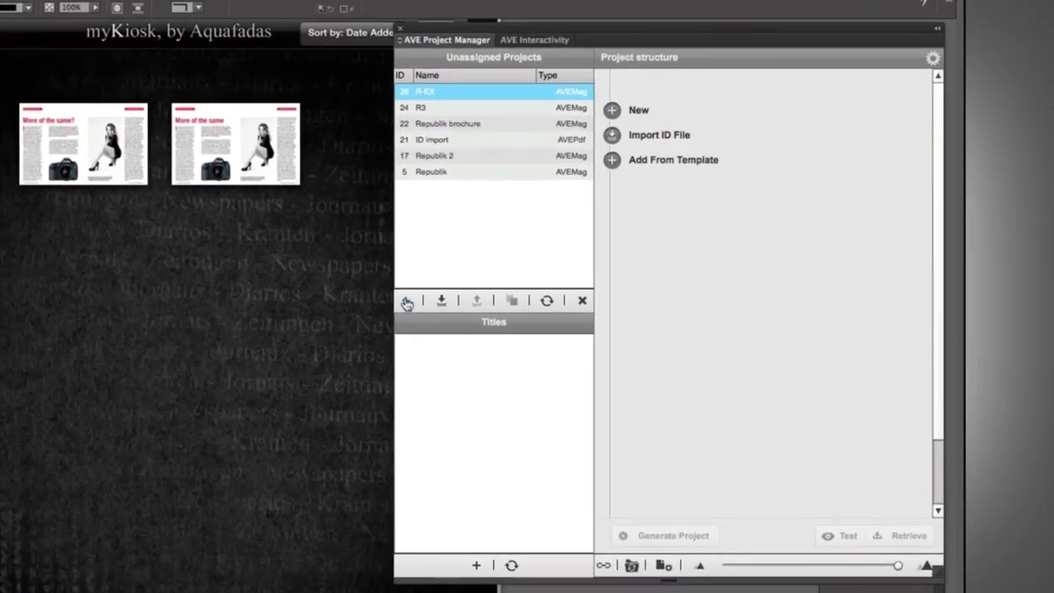
# - Start a new AVE project named 'Simple PDF import' with project type AVEPdf
pyautogui.click(407, 301)
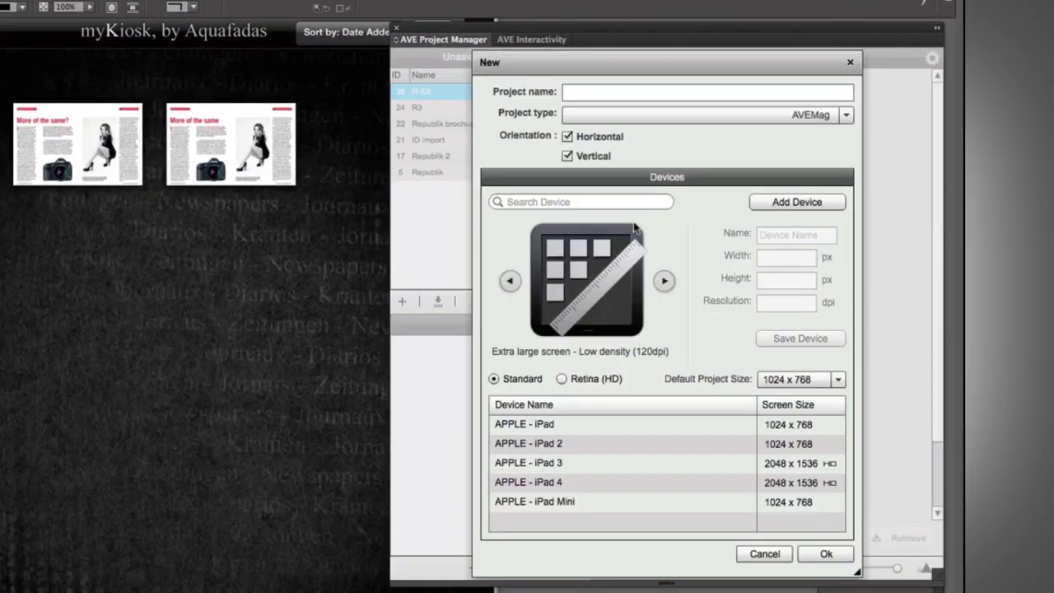
pyautogui.click(650, 94)
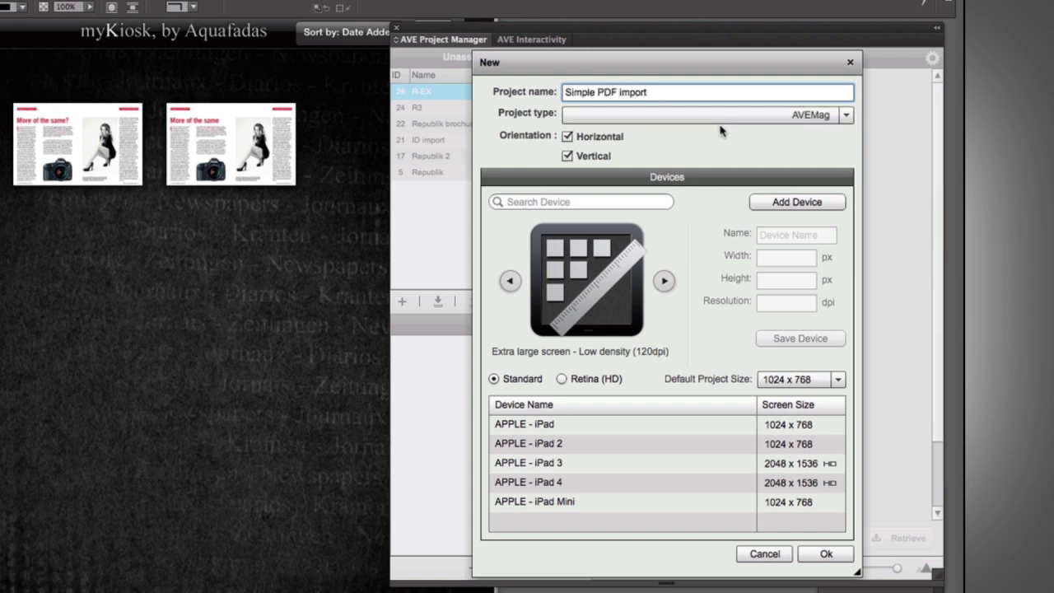
pyautogui.click(658, 117)
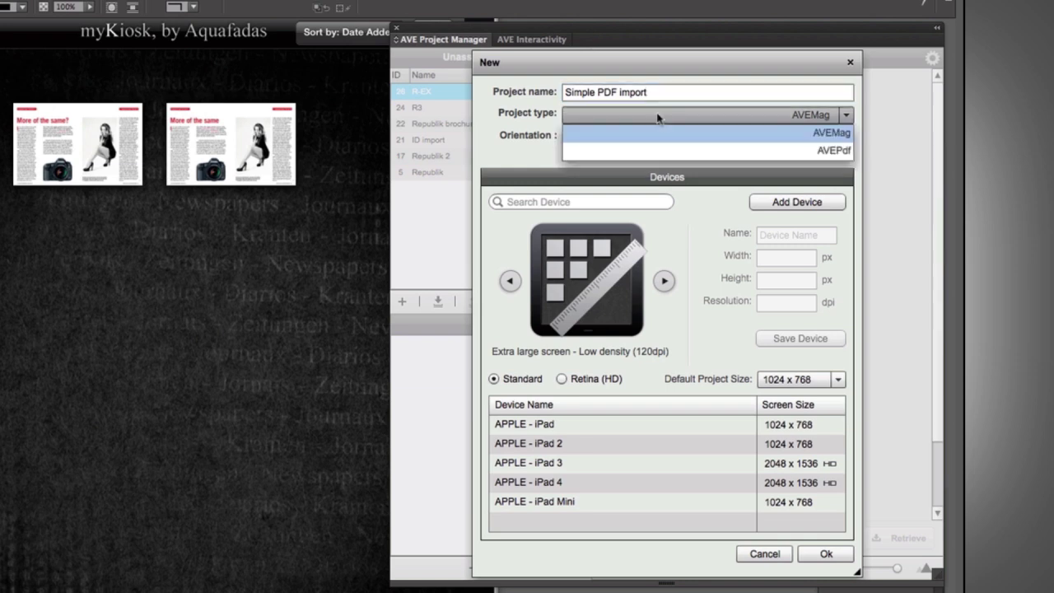
pyautogui.click(746, 151)
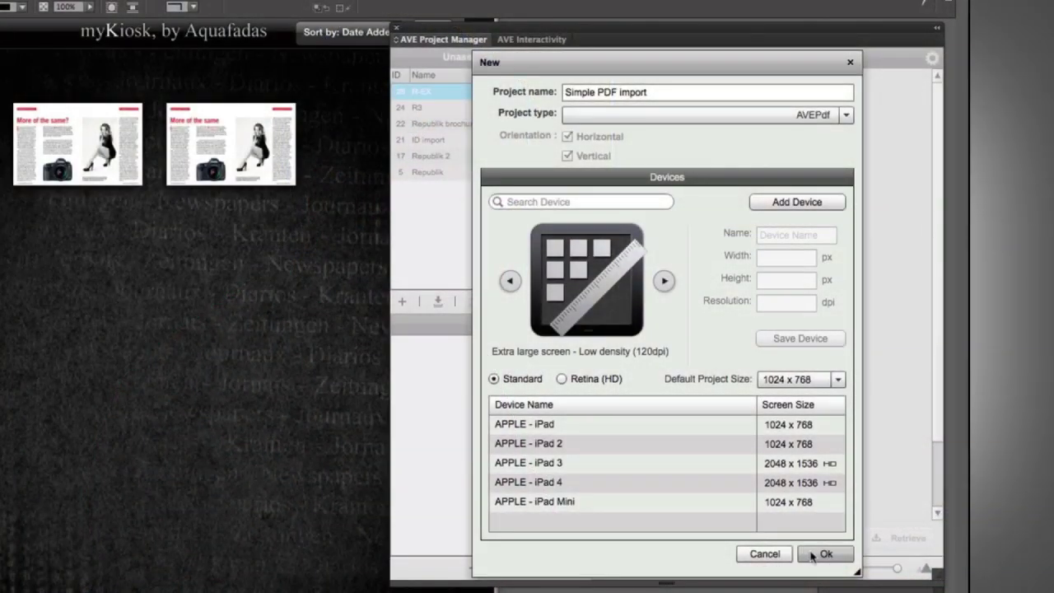
# - Create the project and import TP-2013-WIN 5Dmk3-8pp.indd into it, panning to the right-hand page
pyautogui.click(820, 556)
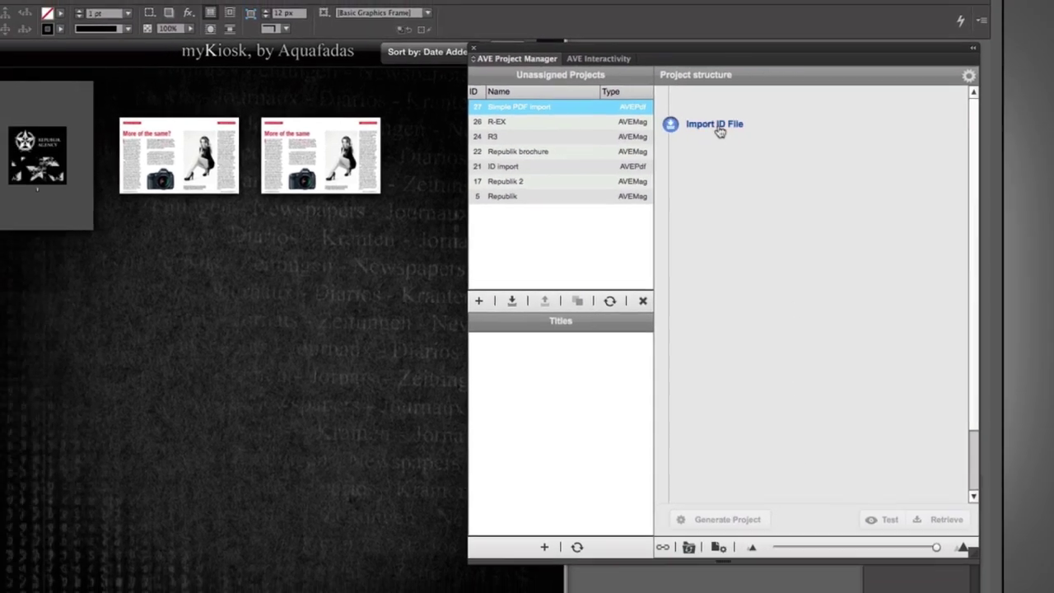
pyautogui.click(663, 119)
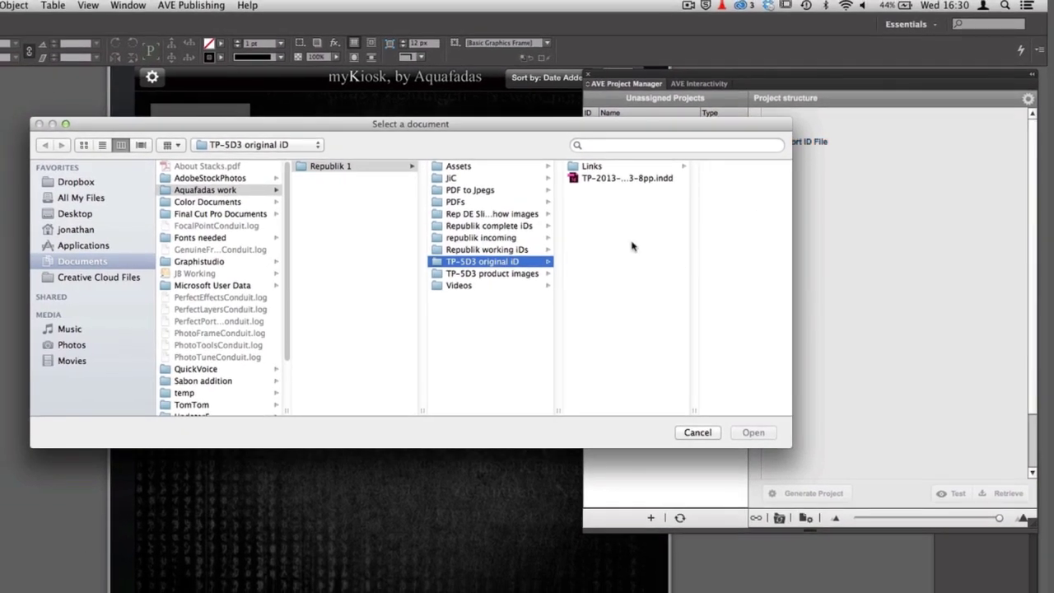
pyautogui.click(640, 177)
pyautogui.click(752, 434)
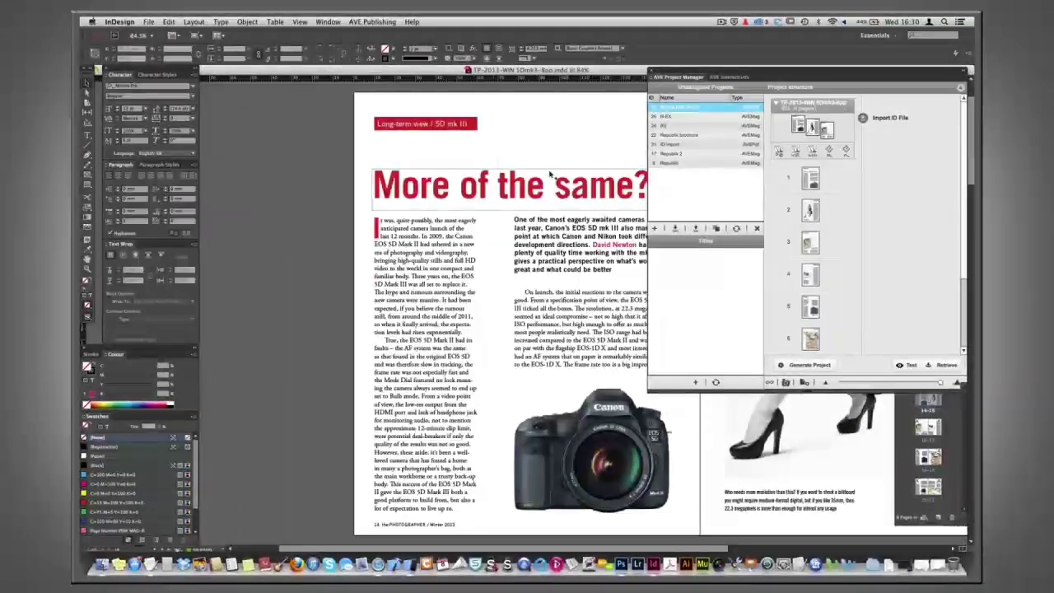
pyautogui.moveTo(566, 157); pyautogui.dragTo(405, 156)
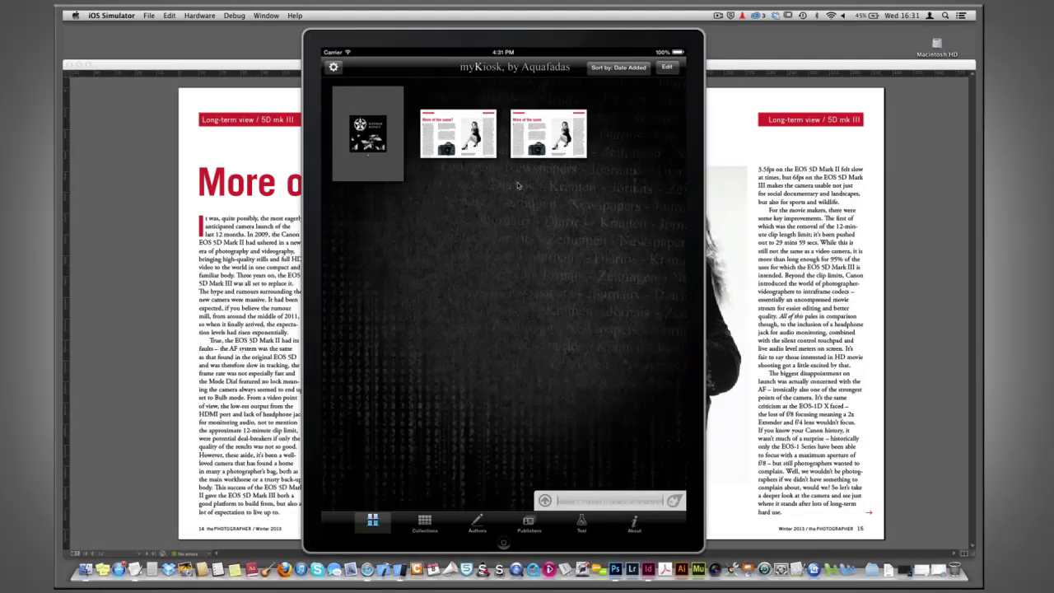
# - Open Simple PDF import in myKiosk and page back to the opening page 14
pyautogui.click(470, 139)
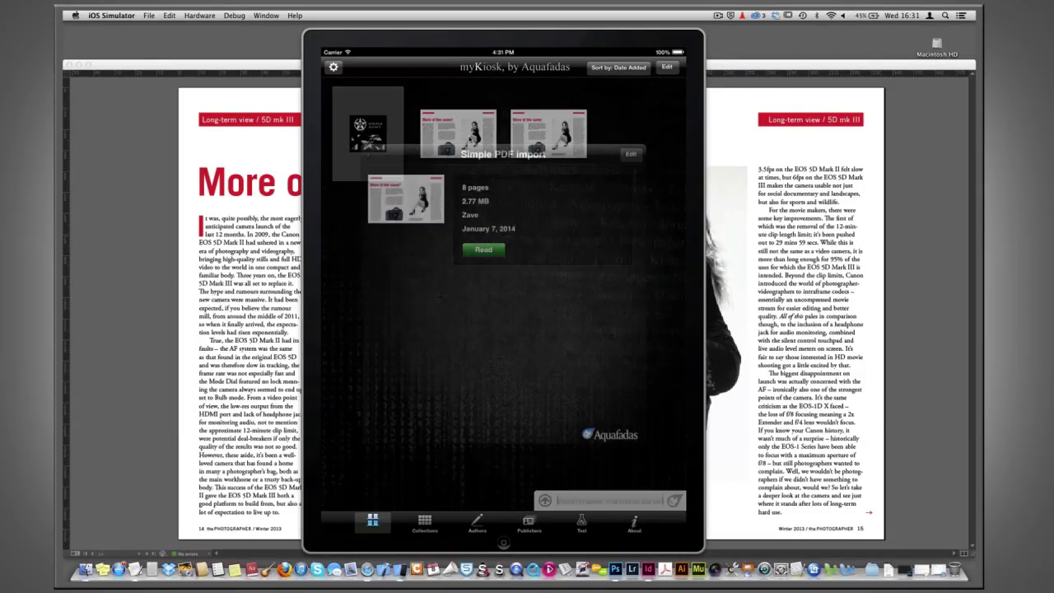
pyautogui.click(483, 251)
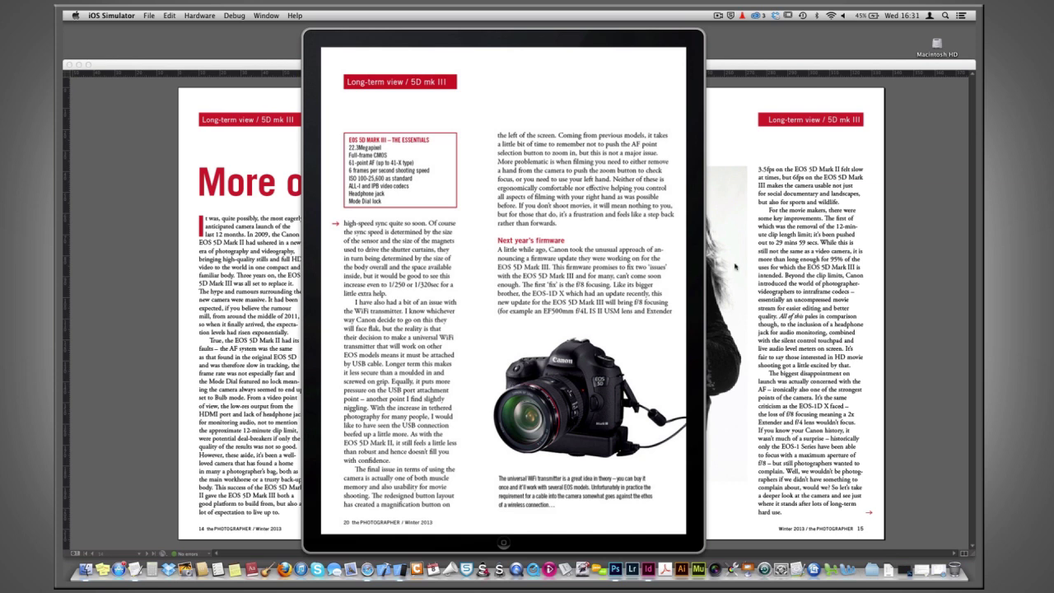
pyautogui.moveTo(393, 249); pyautogui.dragTo(690, 253)
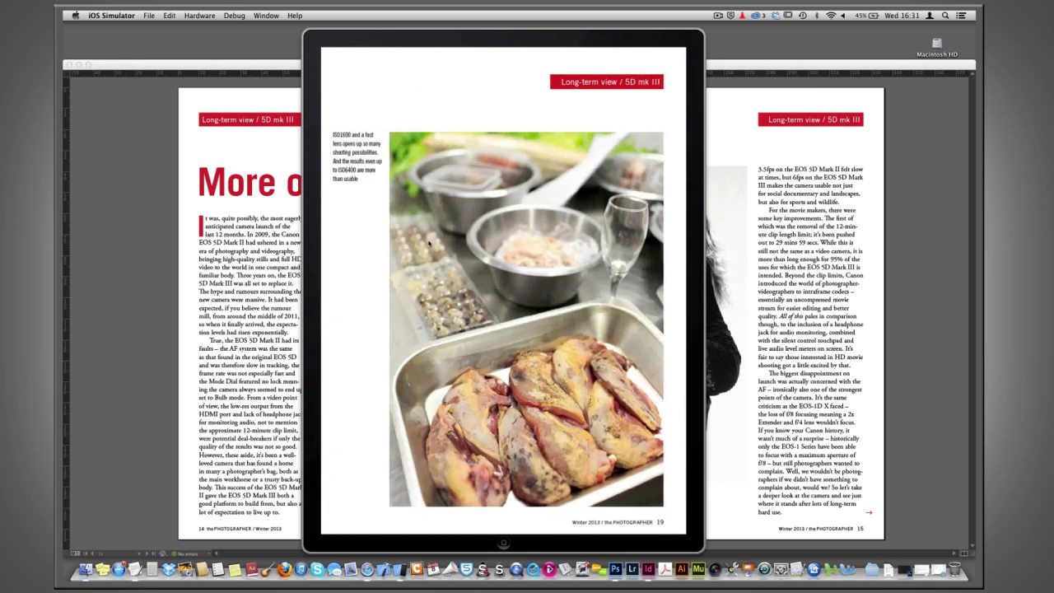
pyautogui.moveTo(429, 242); pyautogui.dragTo(478, 234)
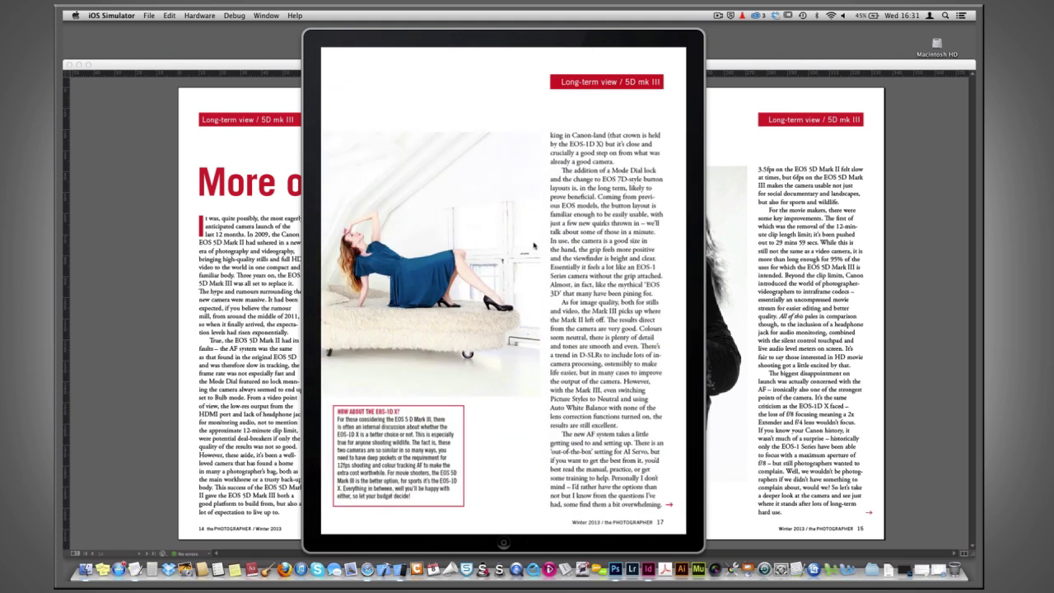
pyautogui.moveTo(411, 218); pyautogui.dragTo(560, 247)
pyautogui.moveTo(485, 250); pyautogui.dragTo(509, 232)
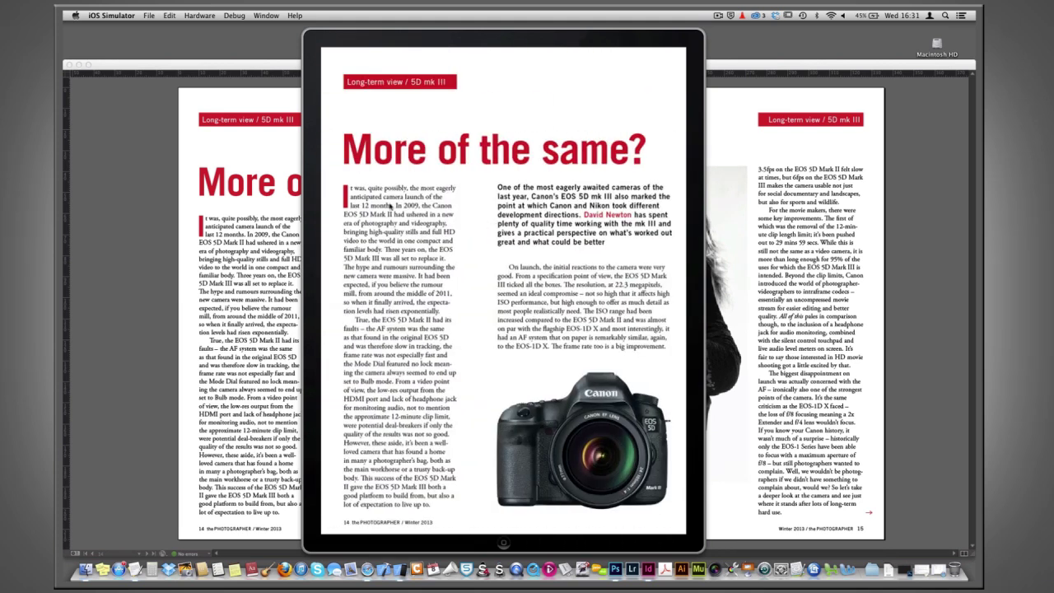
# - Zoom in and out on the first text column, then rotate the iPad to landscape
pyautogui.doubleClick(390, 206)
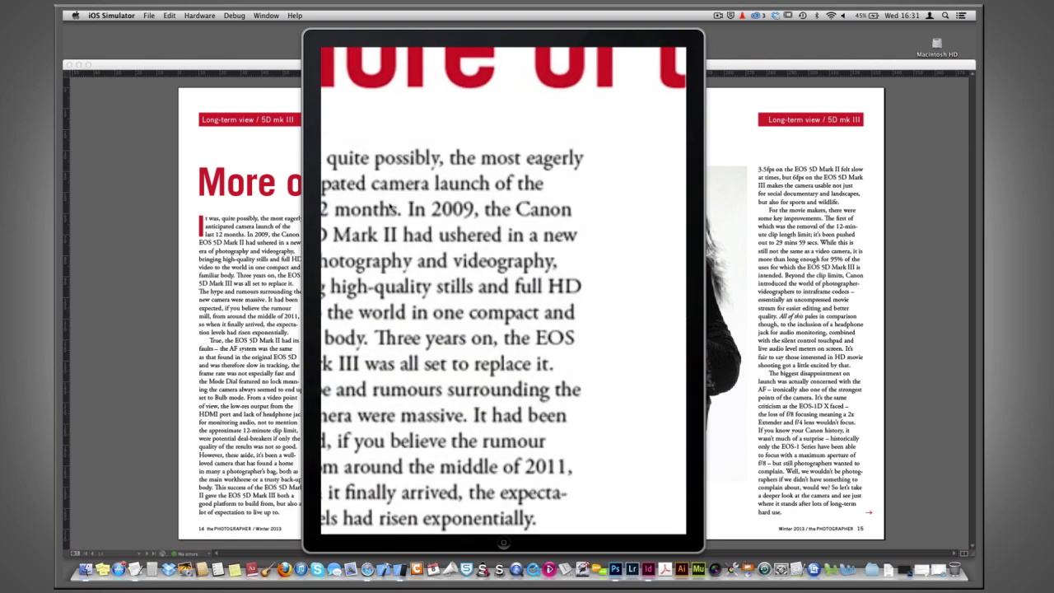
pyautogui.doubleClick(421, 208)
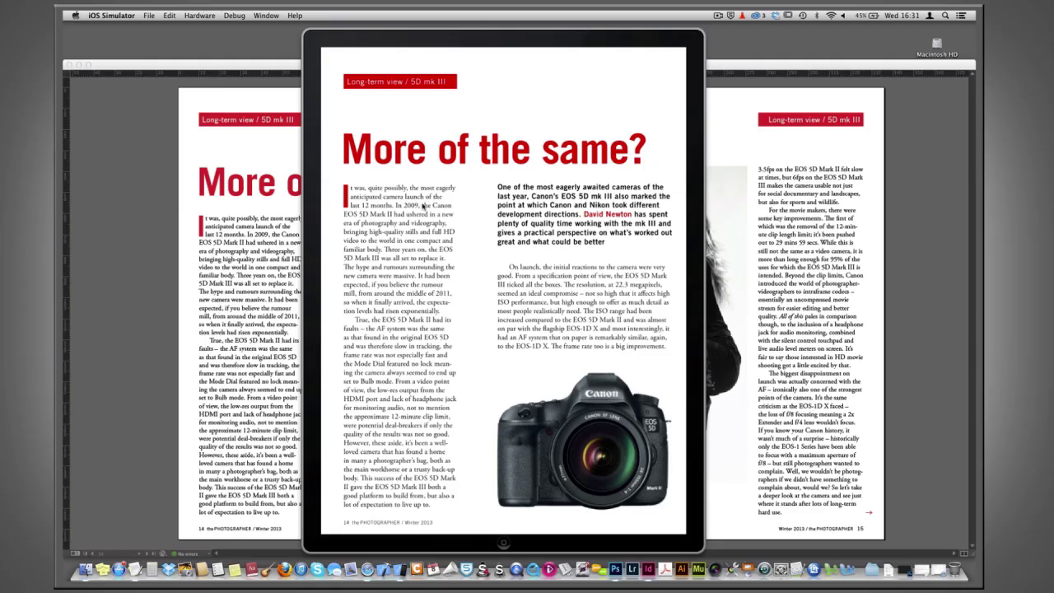
pyautogui.press('super+Right')
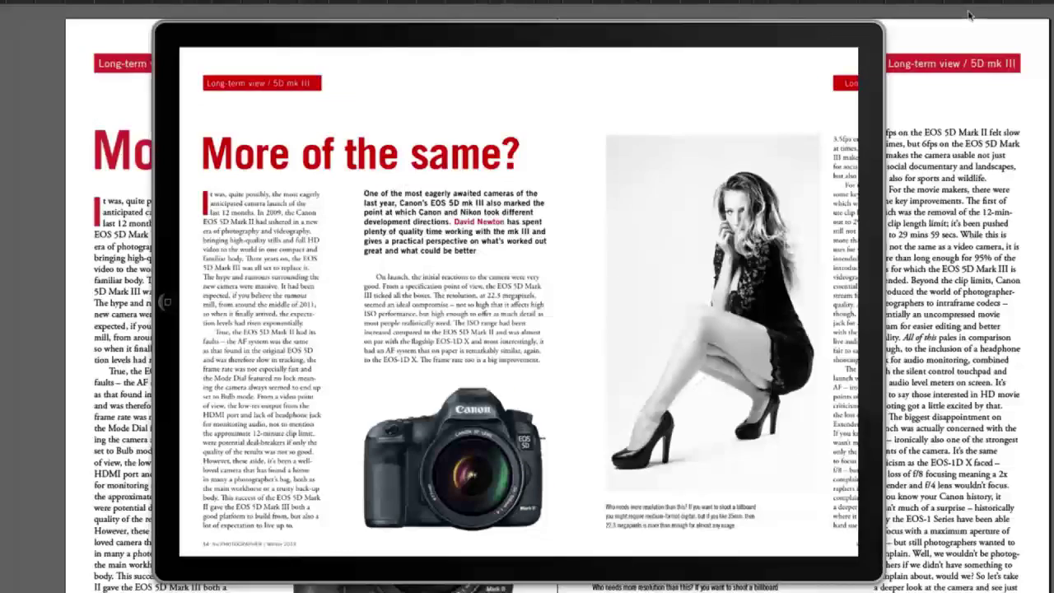
# - Set the reader's Content Mode to fit whole spreads and page ahead to the 5–6 spread
pyautogui.click(811, 54)
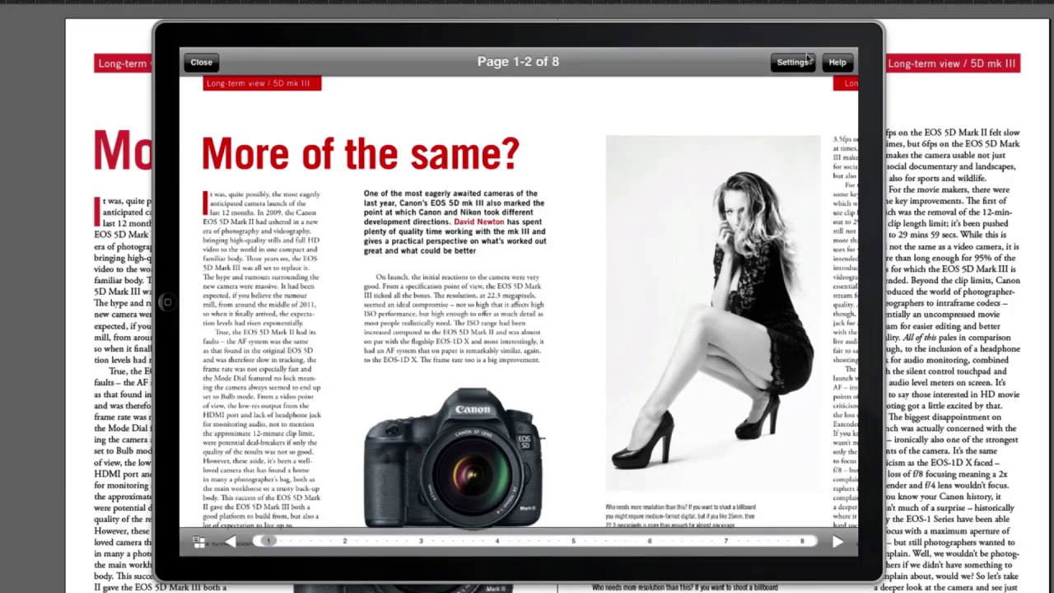
pyautogui.click(800, 64)
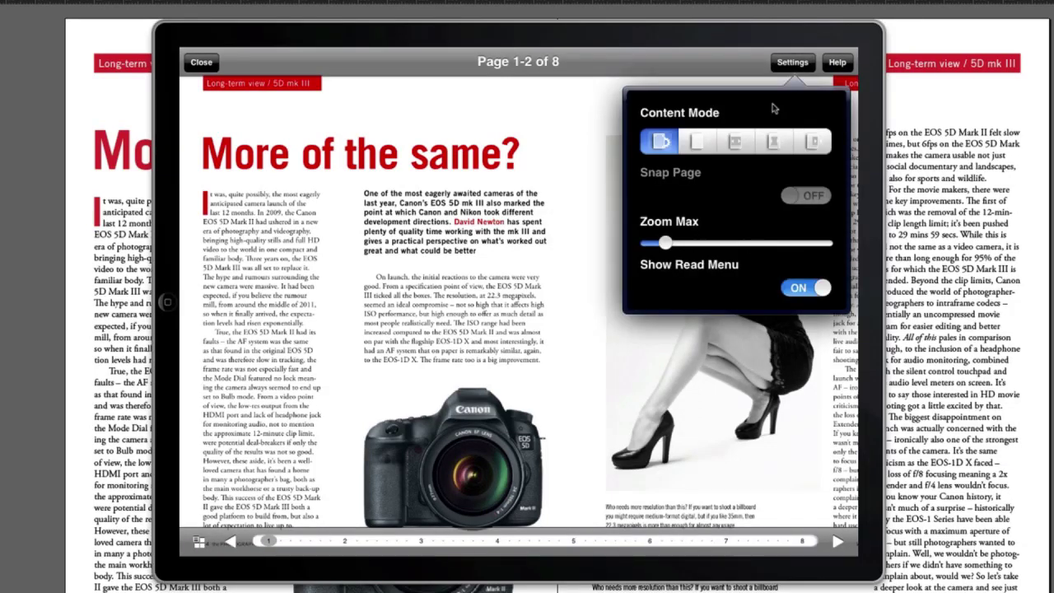
pyautogui.click(735, 143)
pyautogui.click(546, 253)
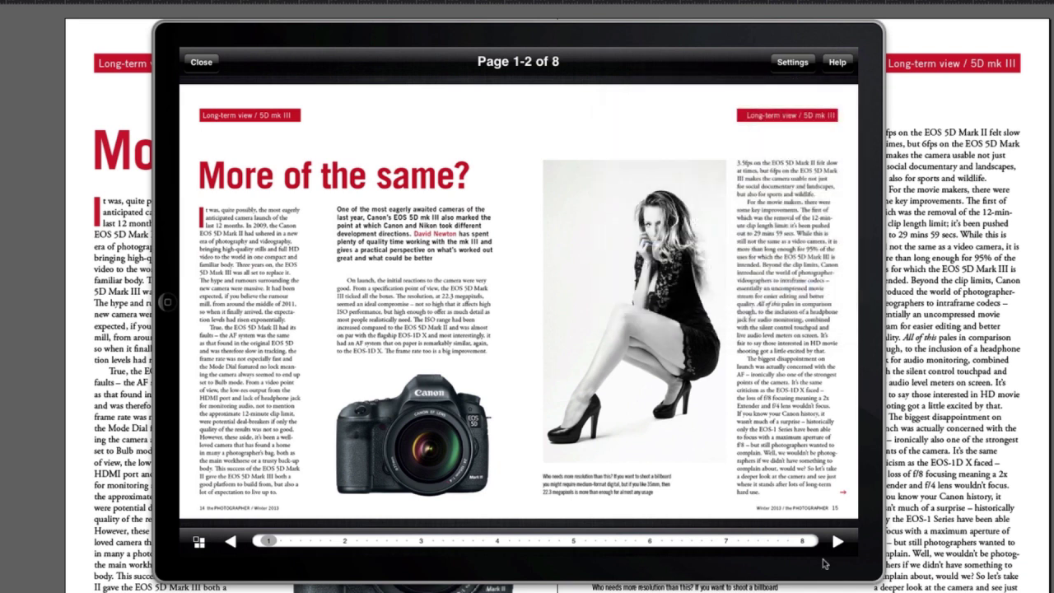
pyautogui.click(837, 542)
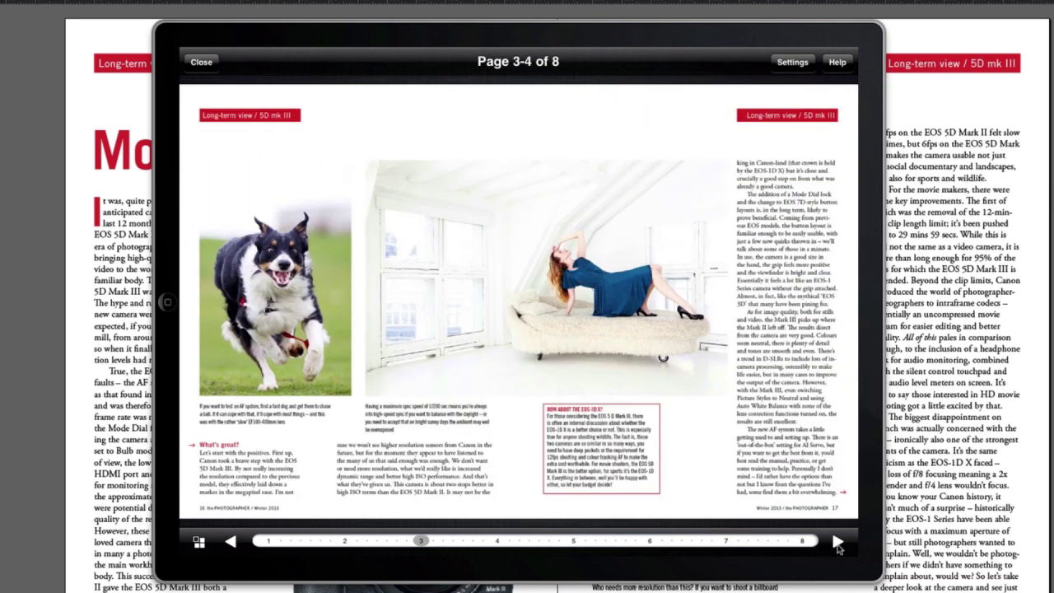
pyautogui.click(837, 543)
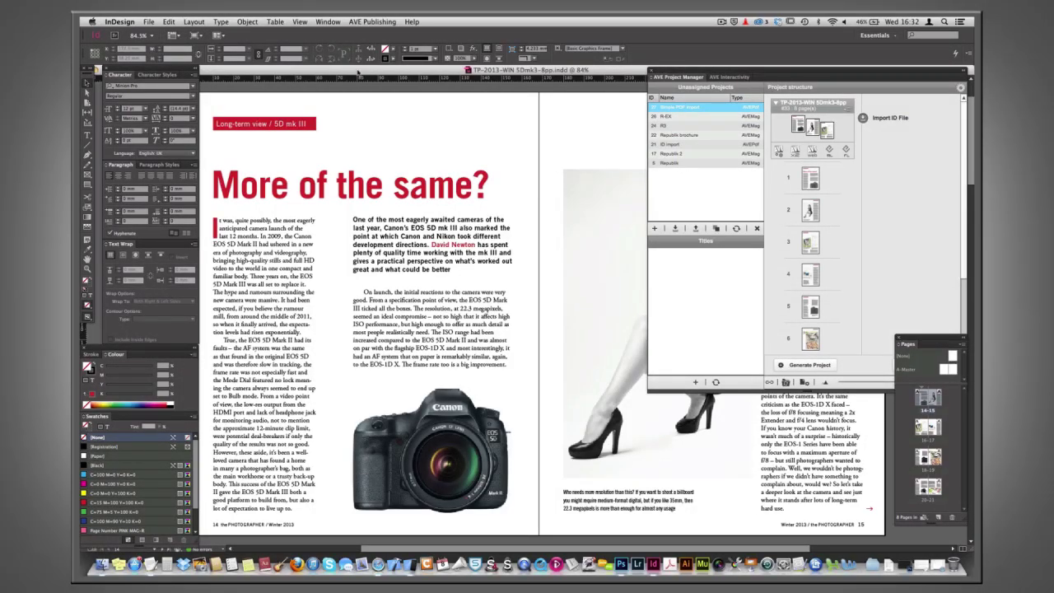
# - Close the magazine document and create an AVEPdf project named 'Enriched article'
pyautogui.moveTo(358, 73); pyautogui.dragTo(507, 82)
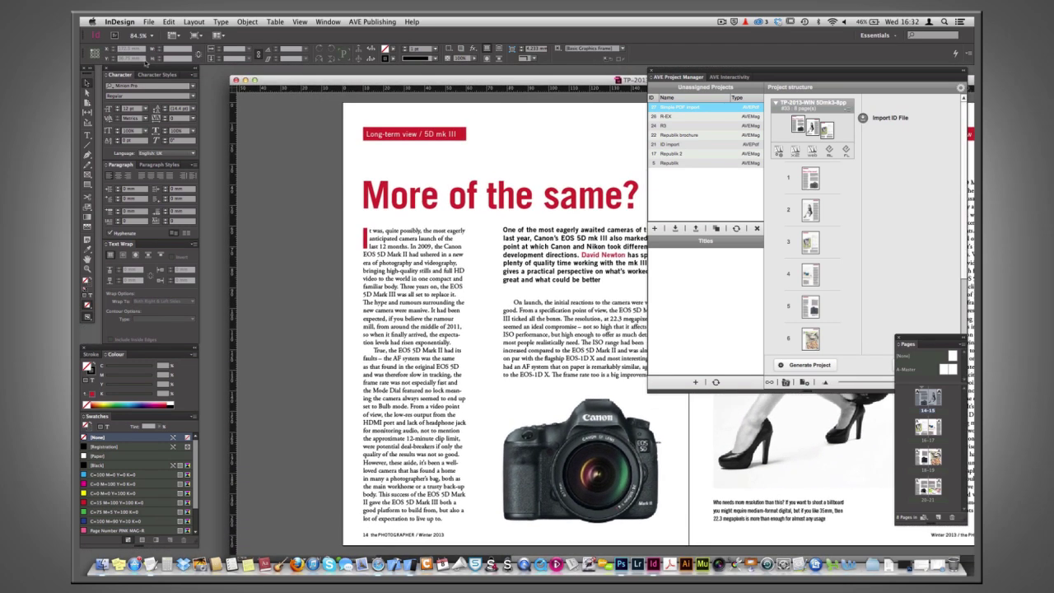
pyautogui.click(235, 80)
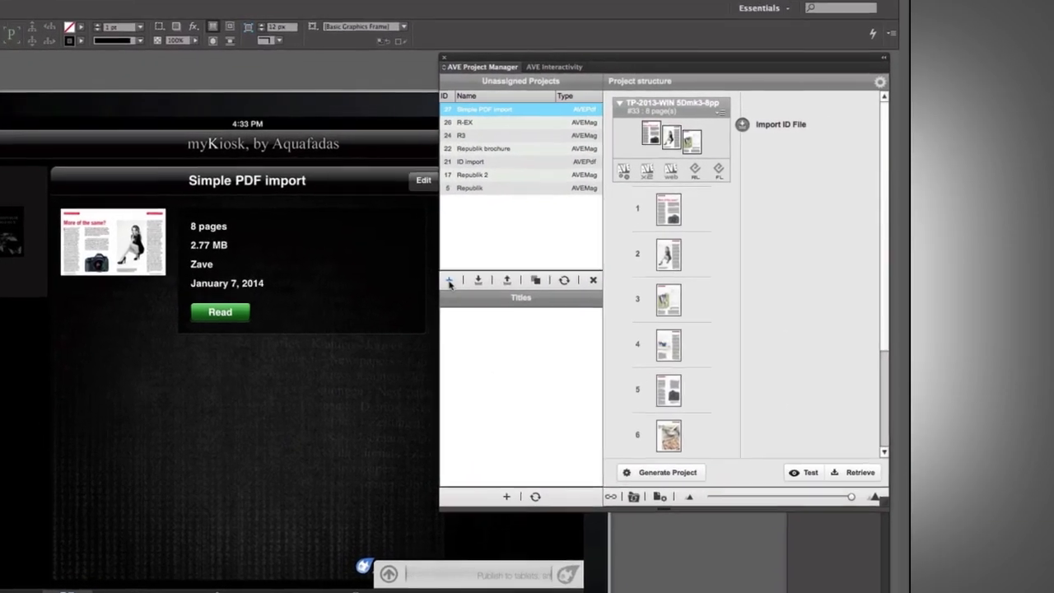
pyautogui.click(570, 251)
pyautogui.click(567, 110)
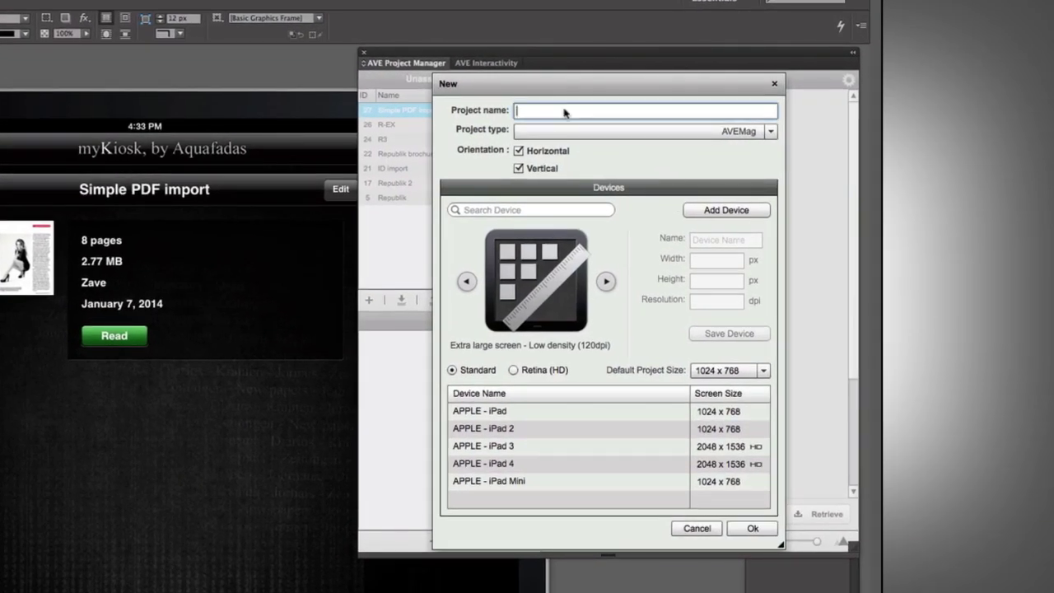
pyautogui.write('Enriched article')
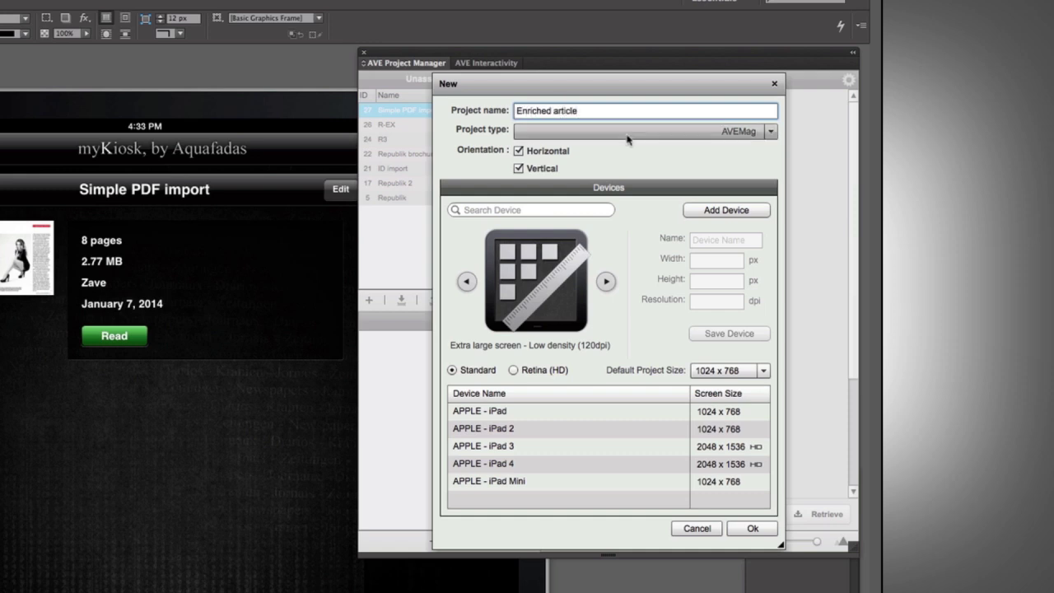
pyautogui.click(646, 134)
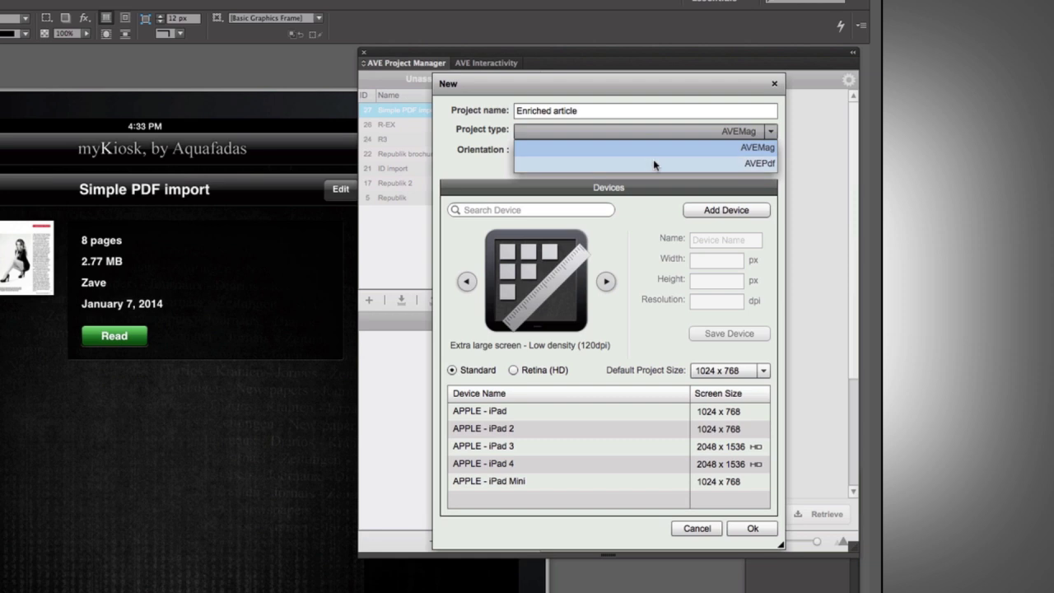
pyautogui.click(653, 161)
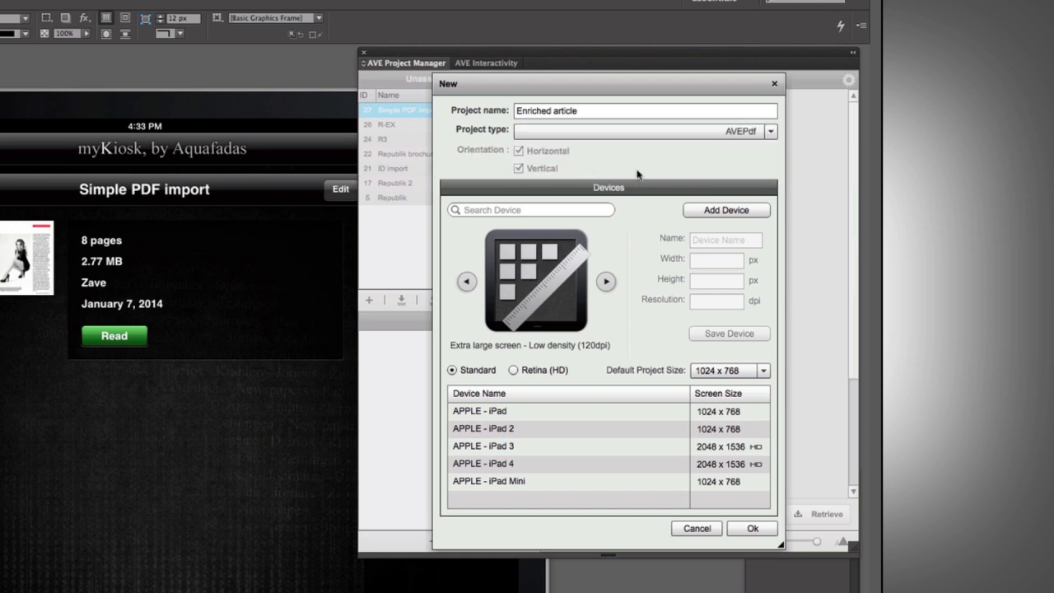
pyautogui.click(738, 527)
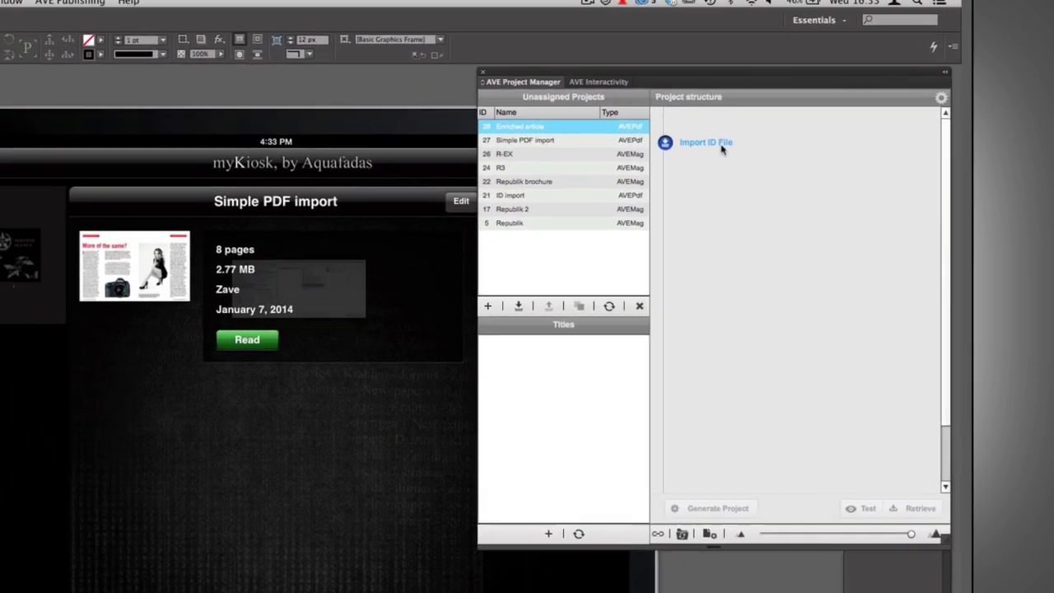
# - Import the TP-2013-WIN 5Dmk3-8pp .indd file into the Enriched article project
pyautogui.click(721, 148)
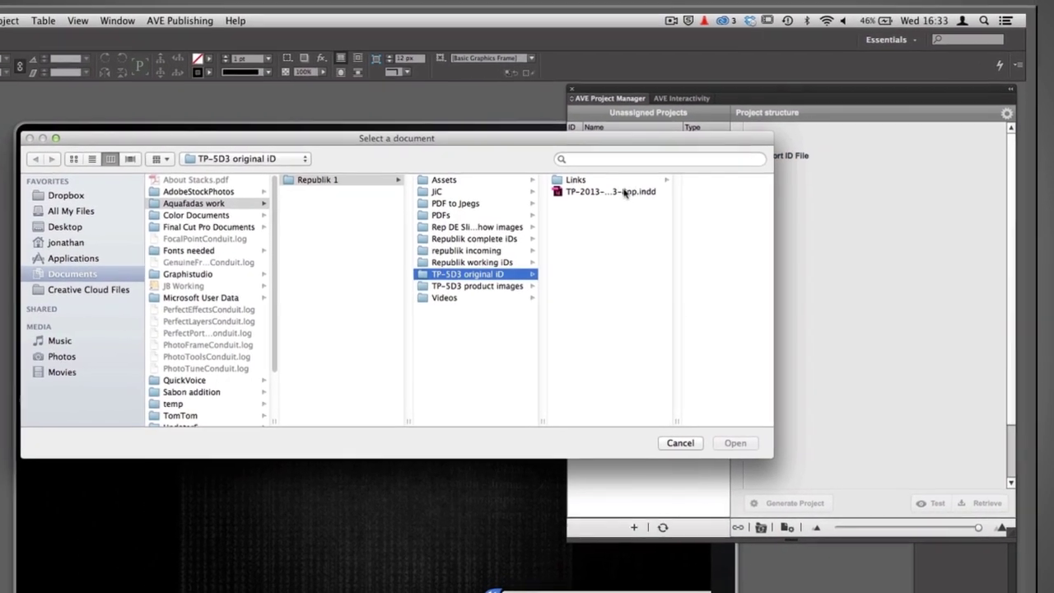
pyautogui.click(475, 181)
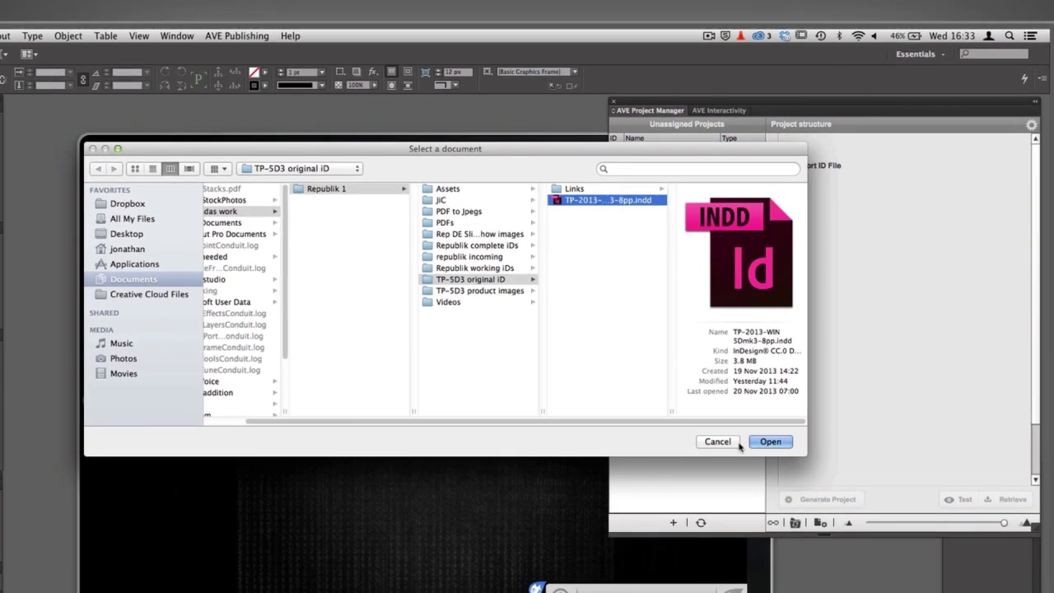
pyautogui.click(759, 446)
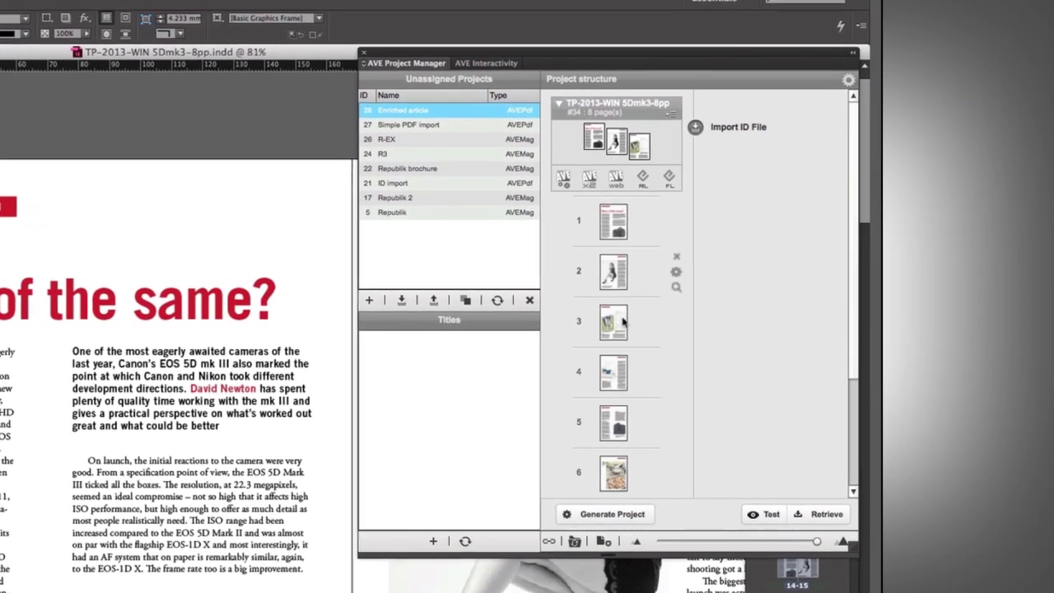
pyautogui.moveTo(746, 476)
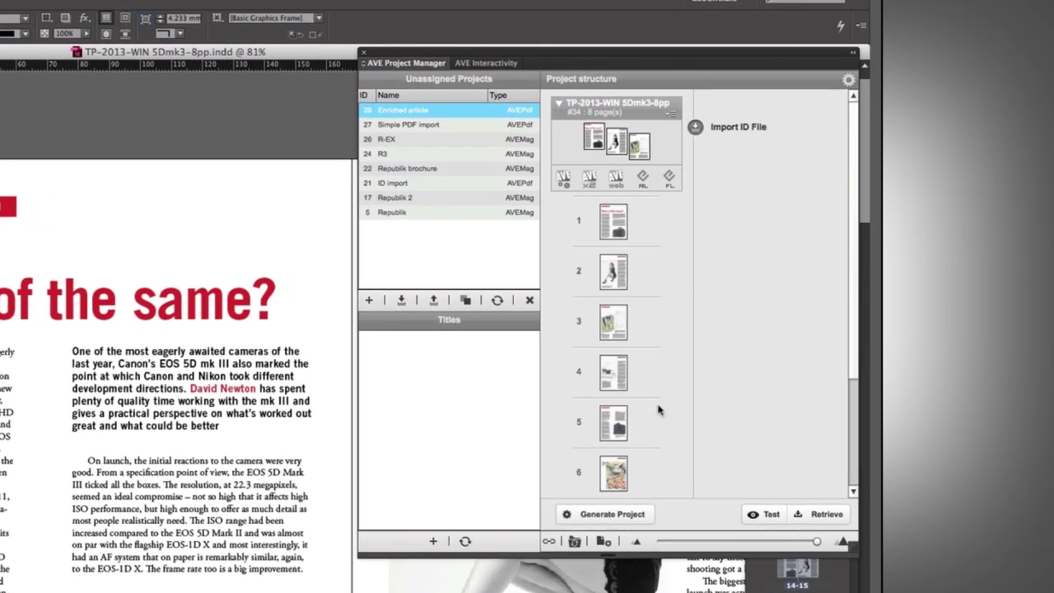
pyautogui.moveTo(852, 355); pyautogui.dragTo(842, 307)
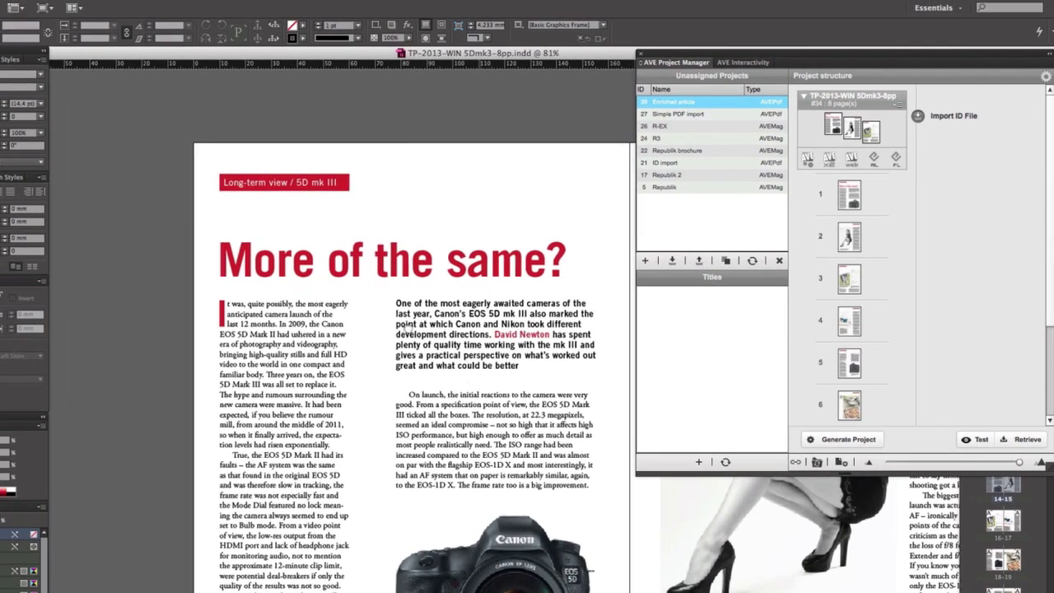
# - Turn the Canon camera photo frame into an AVE Simple Slideshow
pyautogui.scroll(-5, 362, 284)
pyautogui.scroll(2, 368, 277)
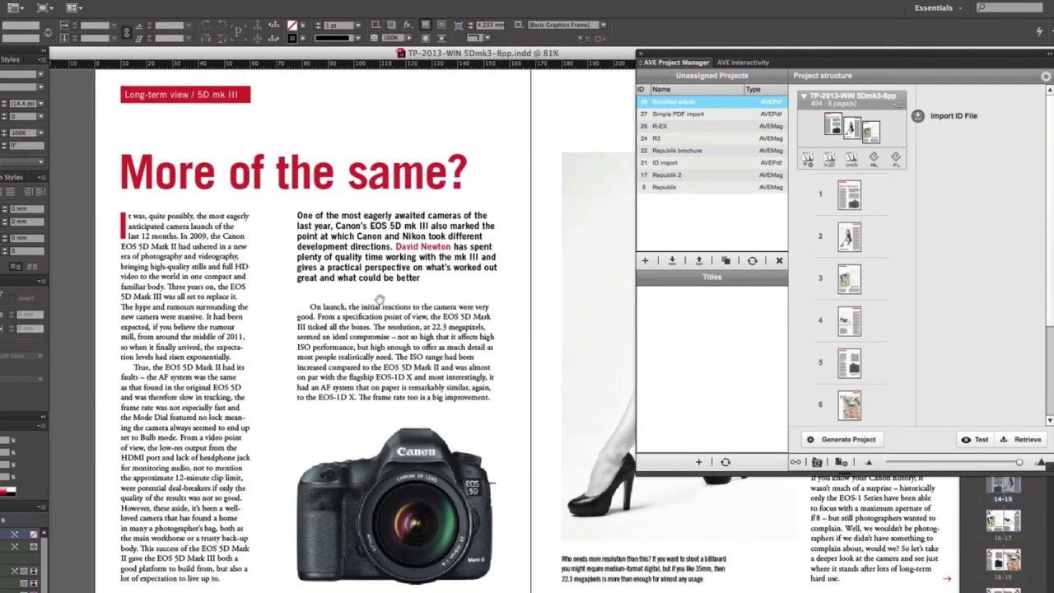
pyautogui.click(388, 508)
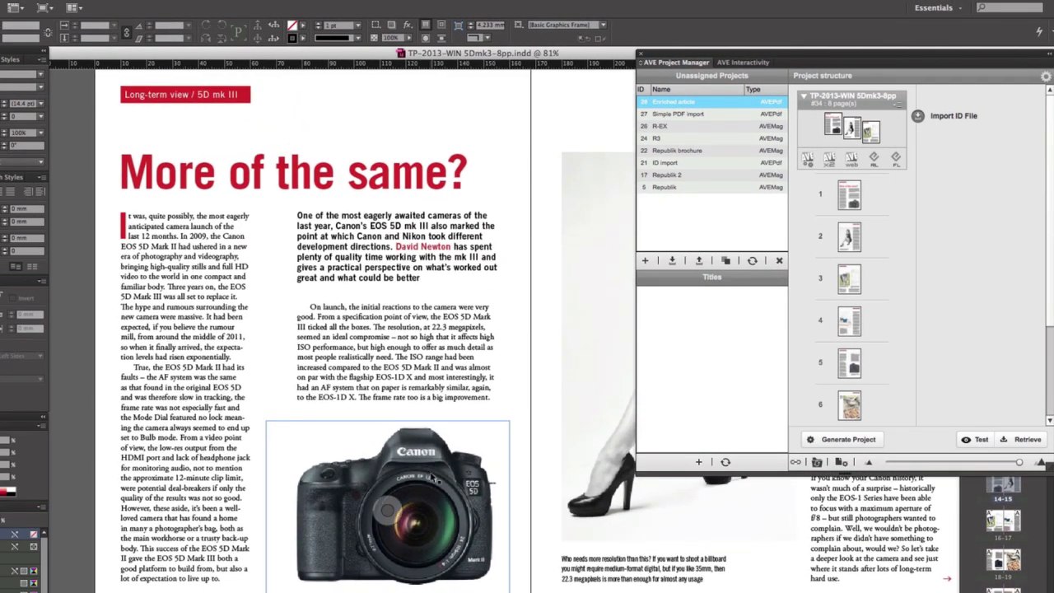
pyautogui.click(743, 62)
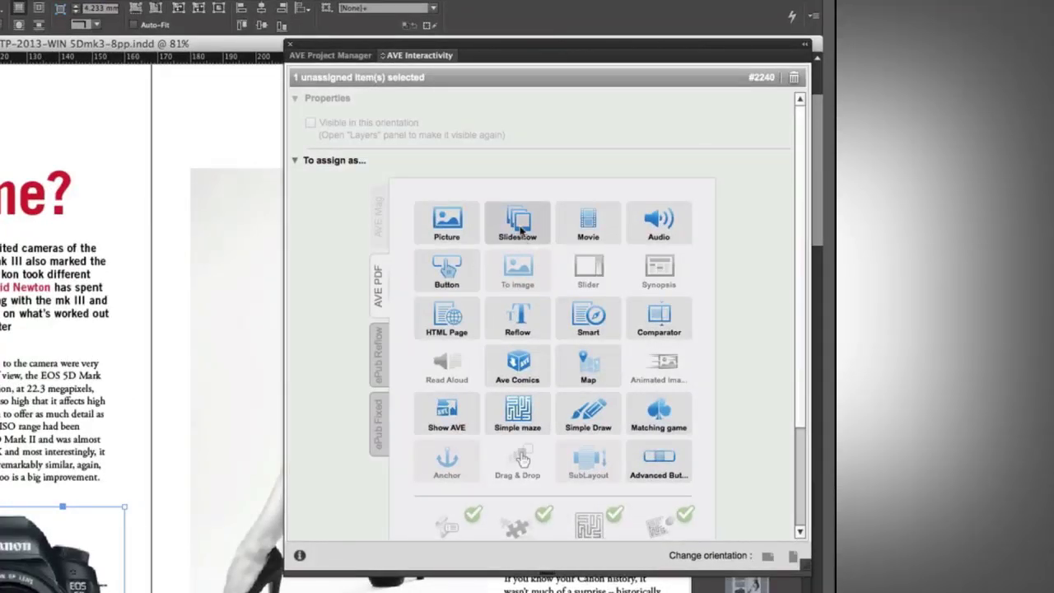
pyautogui.click(518, 229)
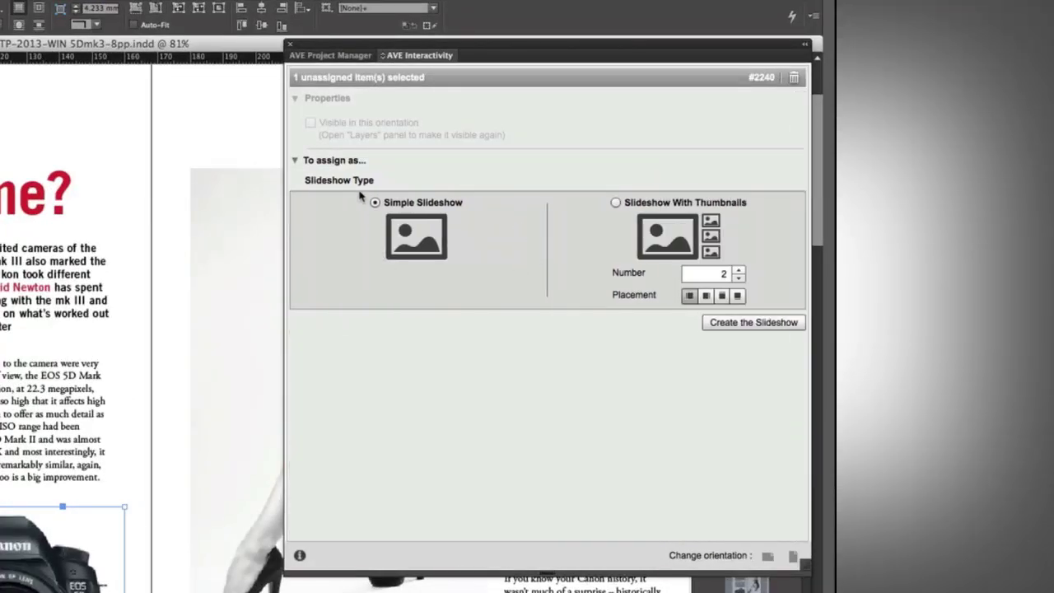
pyautogui.click(768, 330)
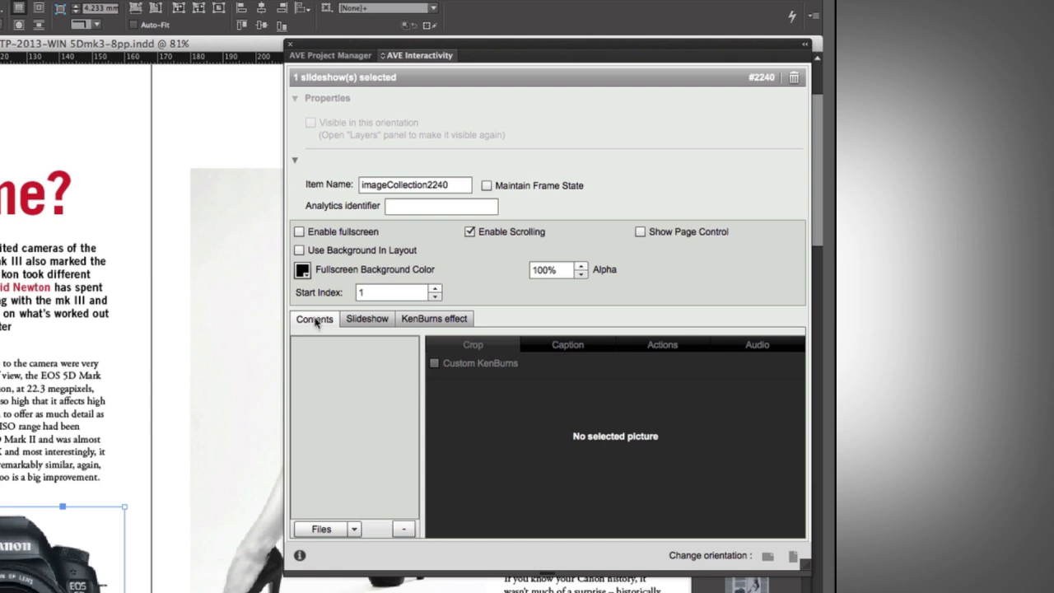
# - Load all the EOS 5D product jpgs from TP-5D3 product images into the slideshow
pyautogui.click(327, 537)
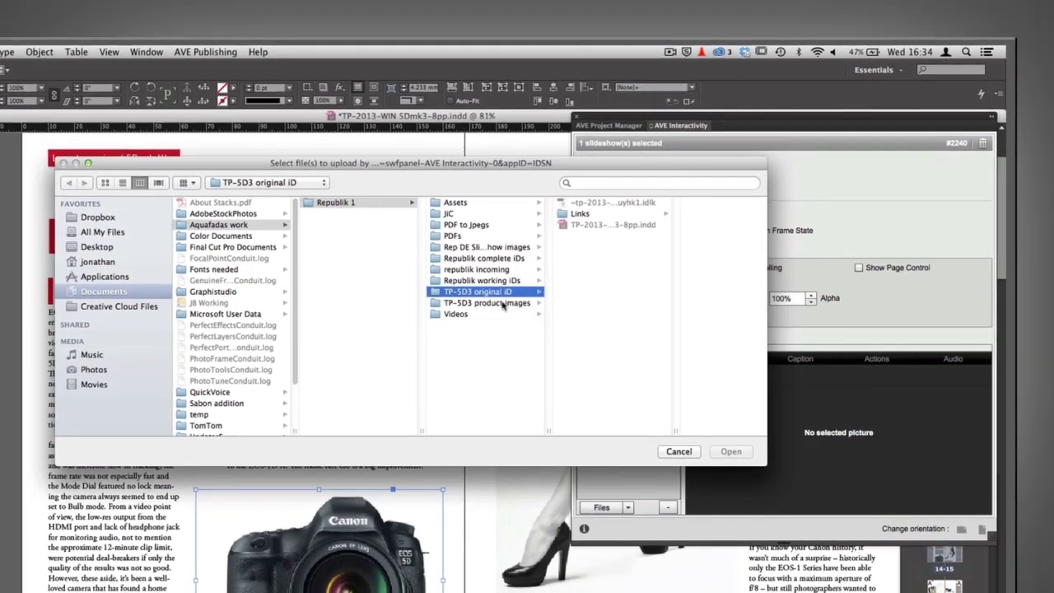
pyautogui.click(485, 300)
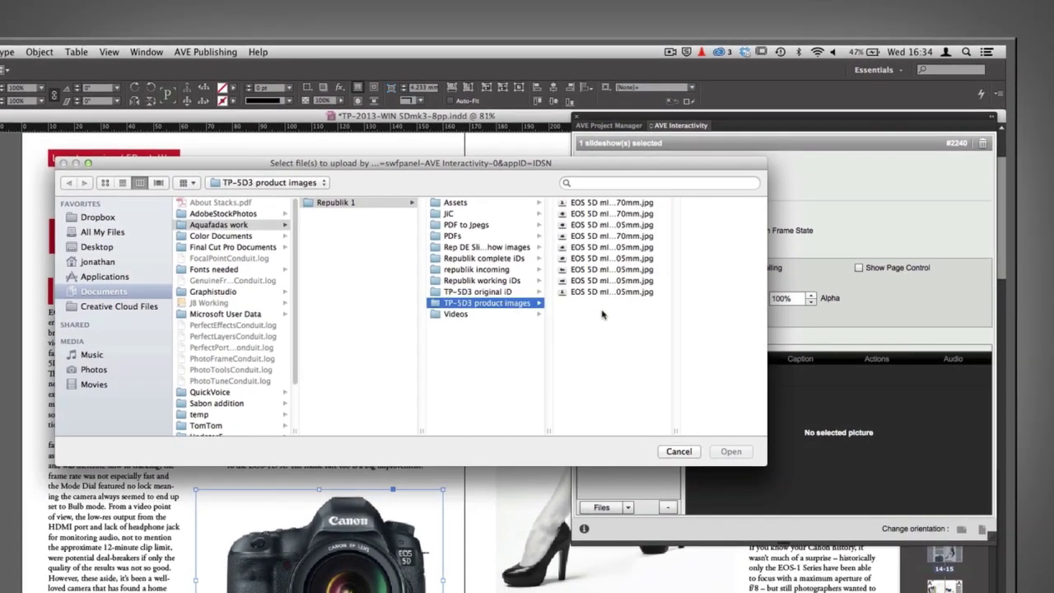
pyautogui.moveTo(603, 313); pyautogui.dragTo(613, 203)
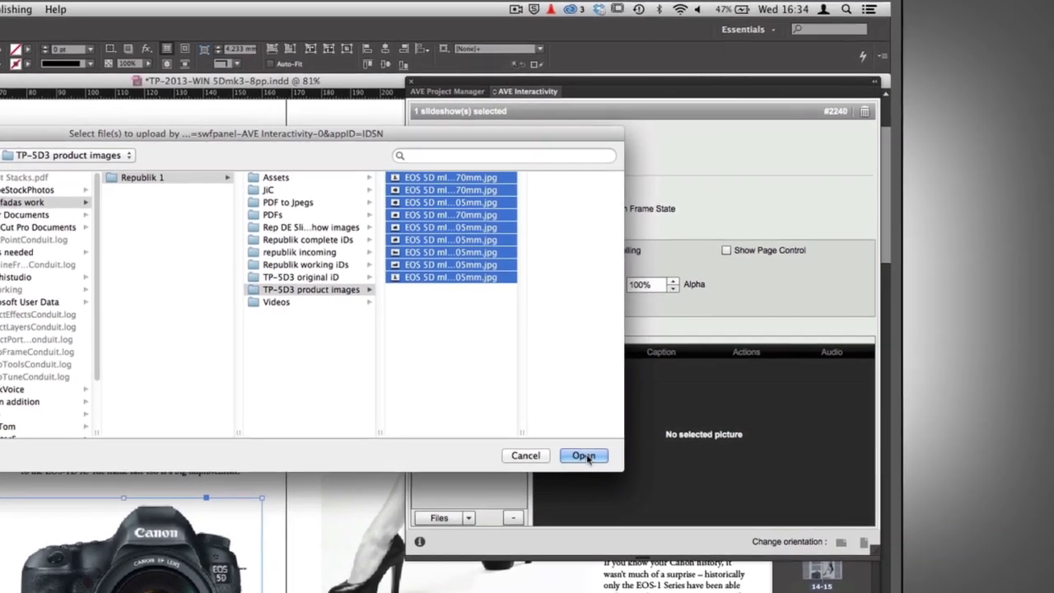
pyautogui.click(689, 452)
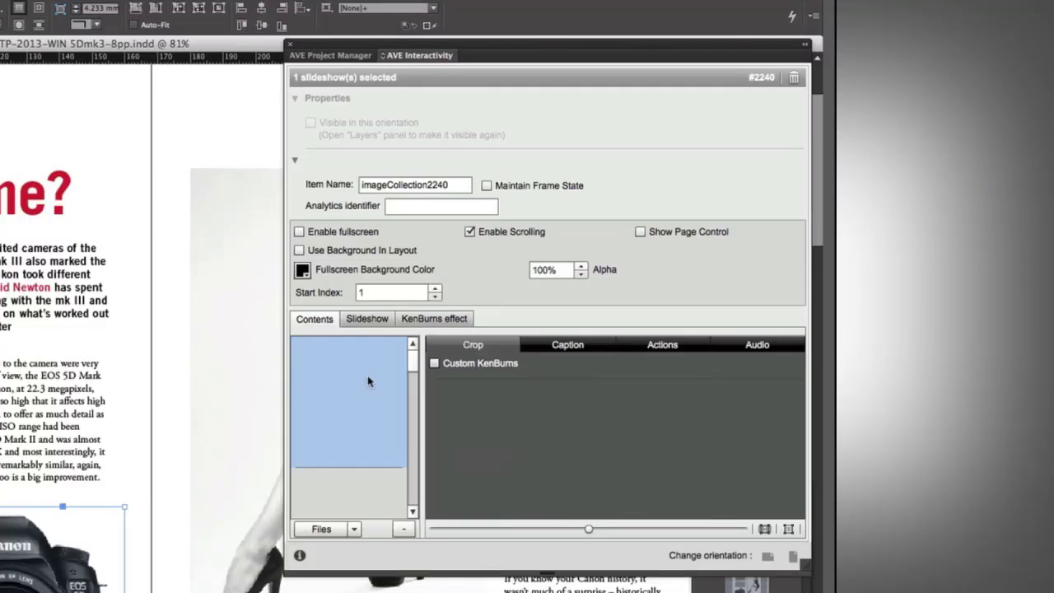
pyautogui.moveTo(414, 368)
pyautogui.mouseDown()
pyautogui.moveTo(414, 444)
pyautogui.moveTo(411, 355)
pyautogui.mouseUp()
# - Enable slideshow animation with a fade transition effect
pyautogui.click(367, 319)
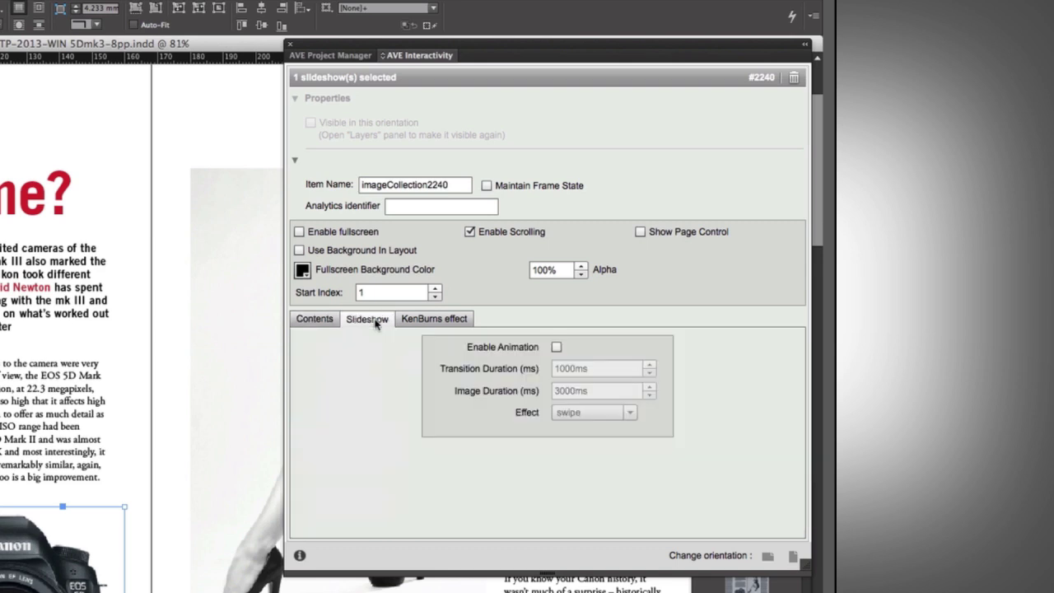
pyautogui.click(557, 347)
pyautogui.click(584, 416)
pyautogui.click(571, 449)
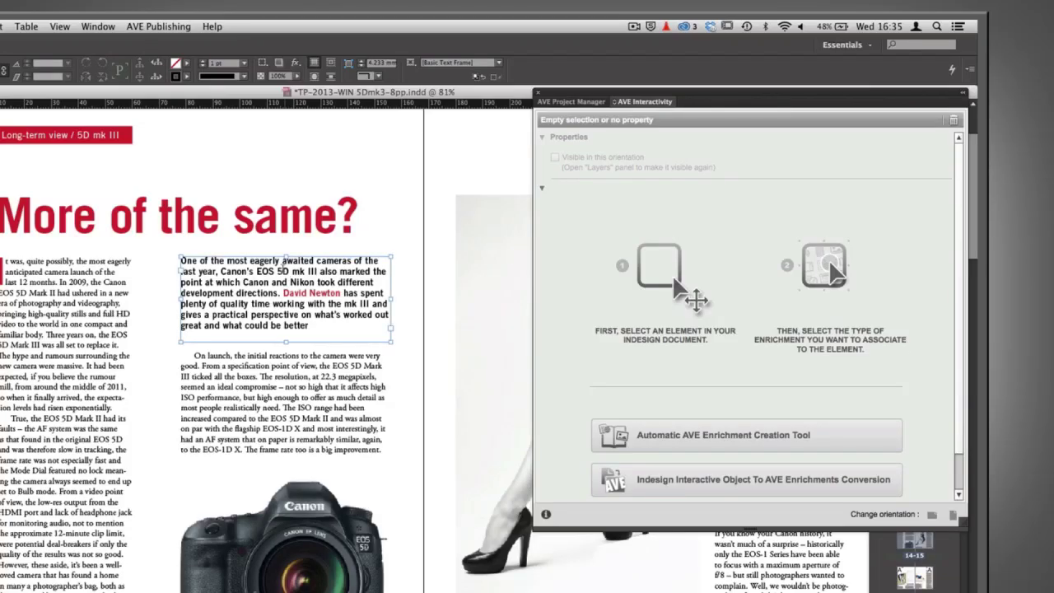
# - Select the phrase 'Canon's EOS 5D mk III' and bring up the Hyperlinks panel
pyautogui.doubleClick(220, 271)
pyautogui.moveTo(220, 272); pyautogui.dragTo(263, 272)
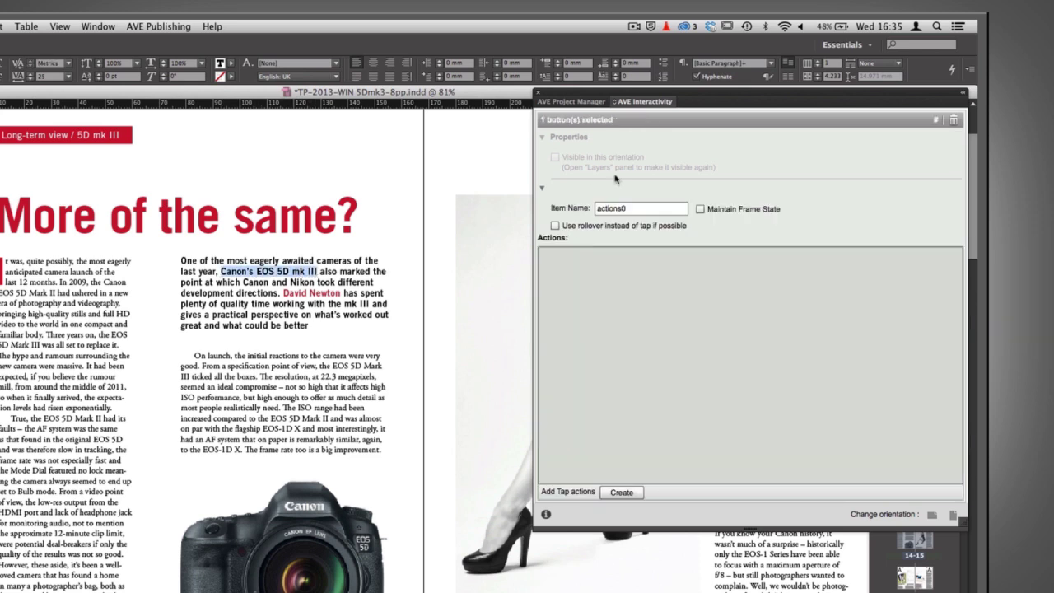
pyautogui.click(567, 103)
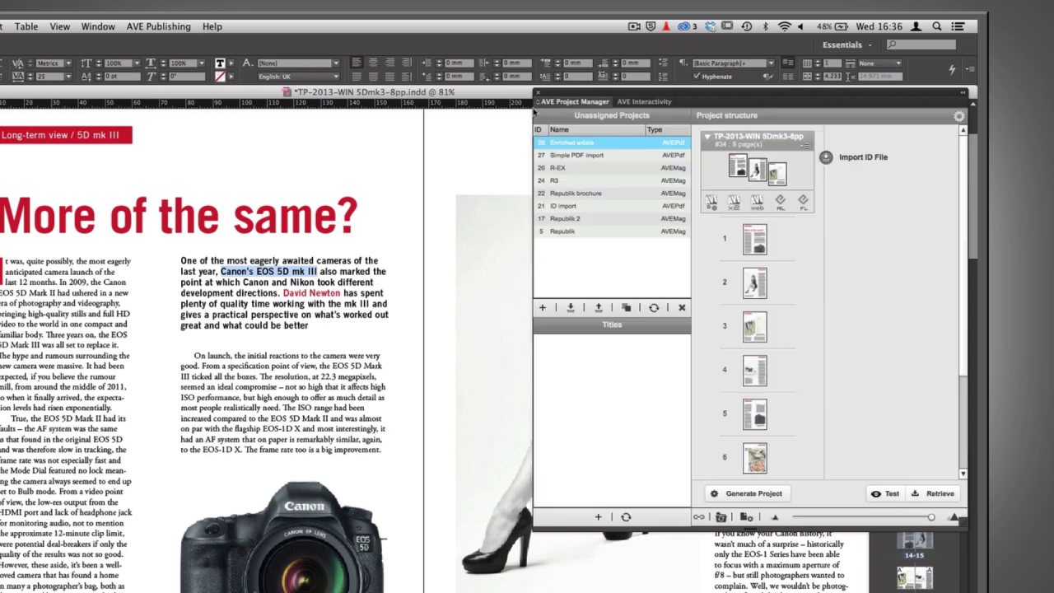
pyautogui.click(99, 27)
pyautogui.moveTo(171, 191)
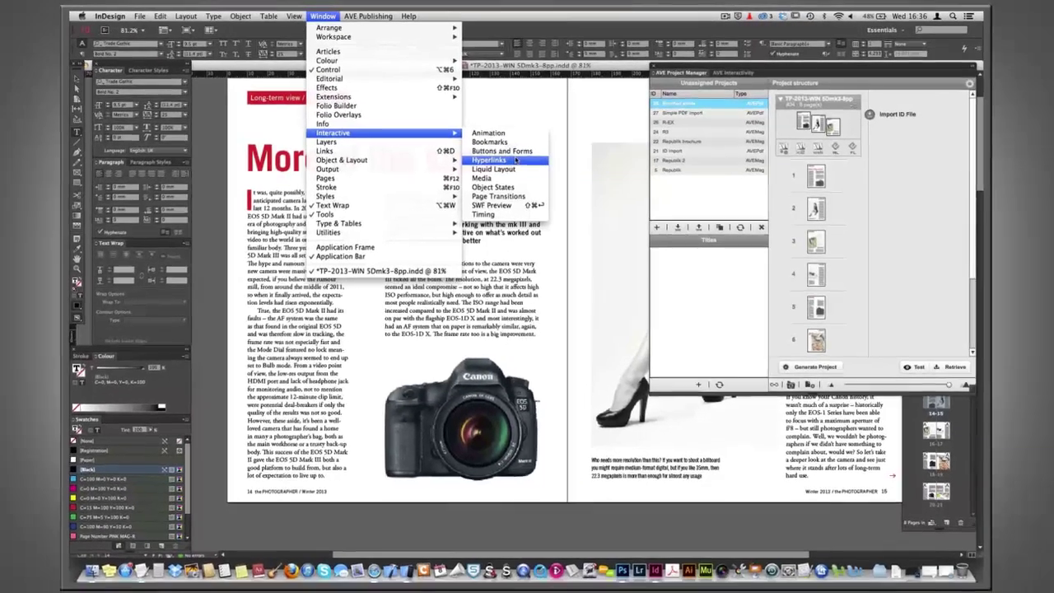
pyautogui.click(515, 160)
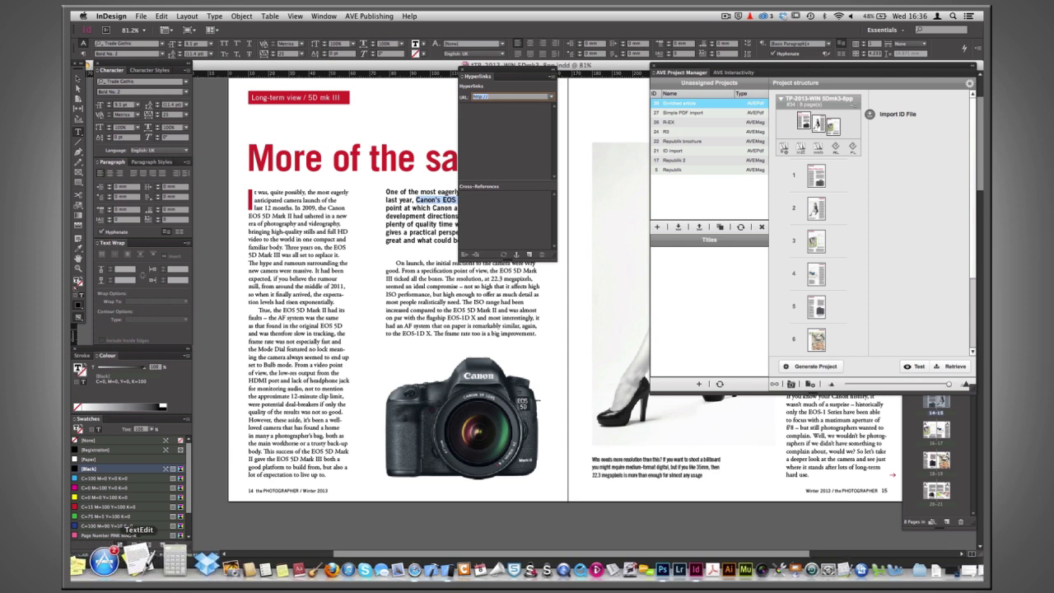
# - Copy the Canon product page URL from urls.txt and return to InDesign
pyautogui.click(141, 563)
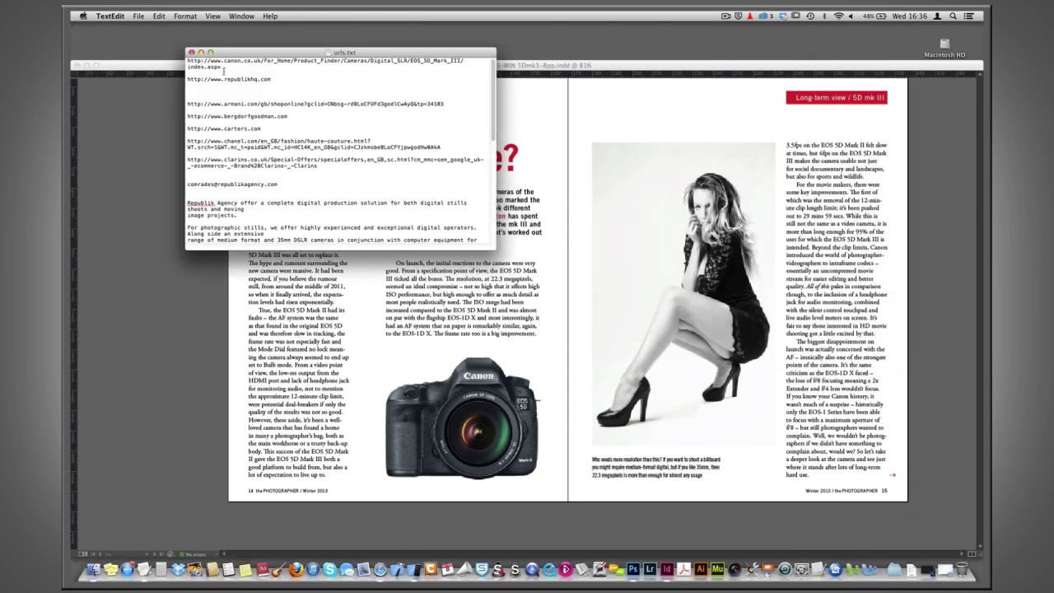
pyautogui.moveTo(225, 65); pyautogui.dragTo(188, 60)
pyautogui.press('super+c')
pyautogui.press('super+Tab')
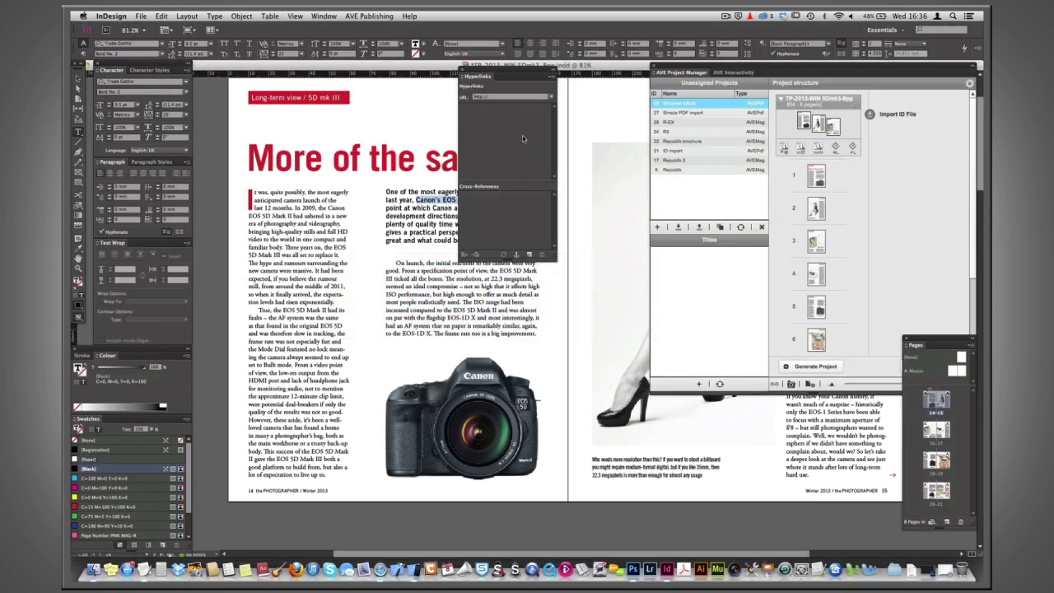
# - Paste the Canon URL as the phrase's hyperlink address and confirm it
pyautogui.click(498, 97)
pyautogui.press('super+v')
pyautogui.press('Return')
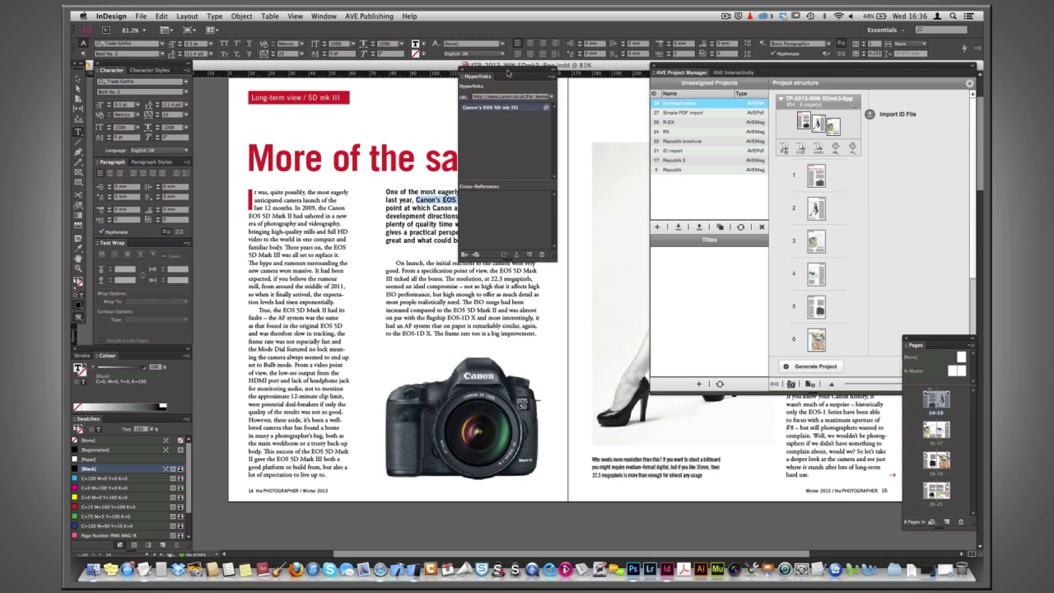
# - Move the Hyperlinks panel aside, close it, and select the standfirst text frame
pyautogui.moveTo(505, 73); pyautogui.dragTo(600, 148)
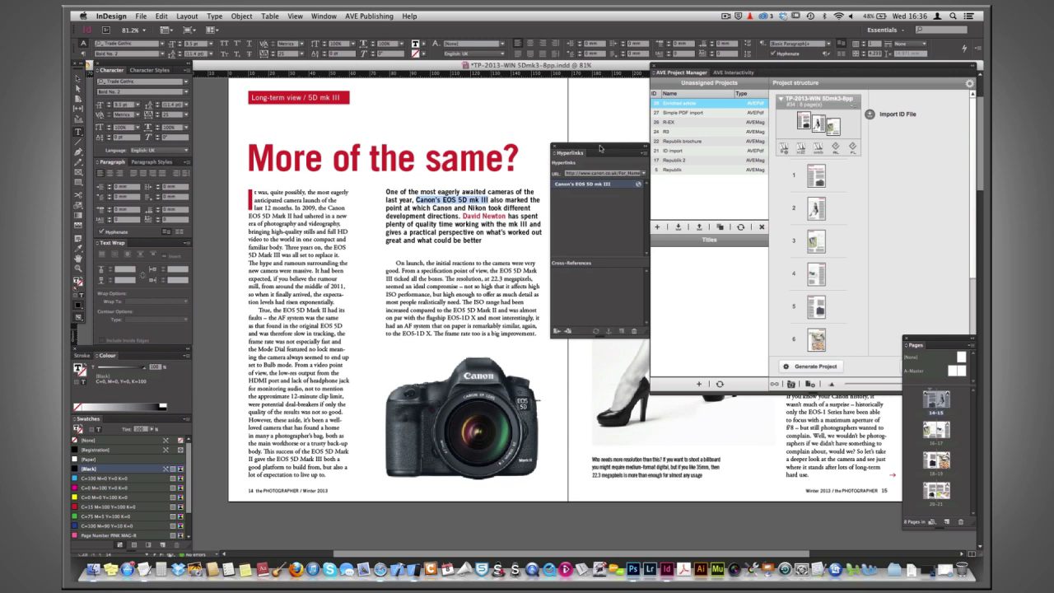
pyautogui.moveTo(600, 148); pyautogui.dragTo(588, 115)
pyautogui.click(544, 114)
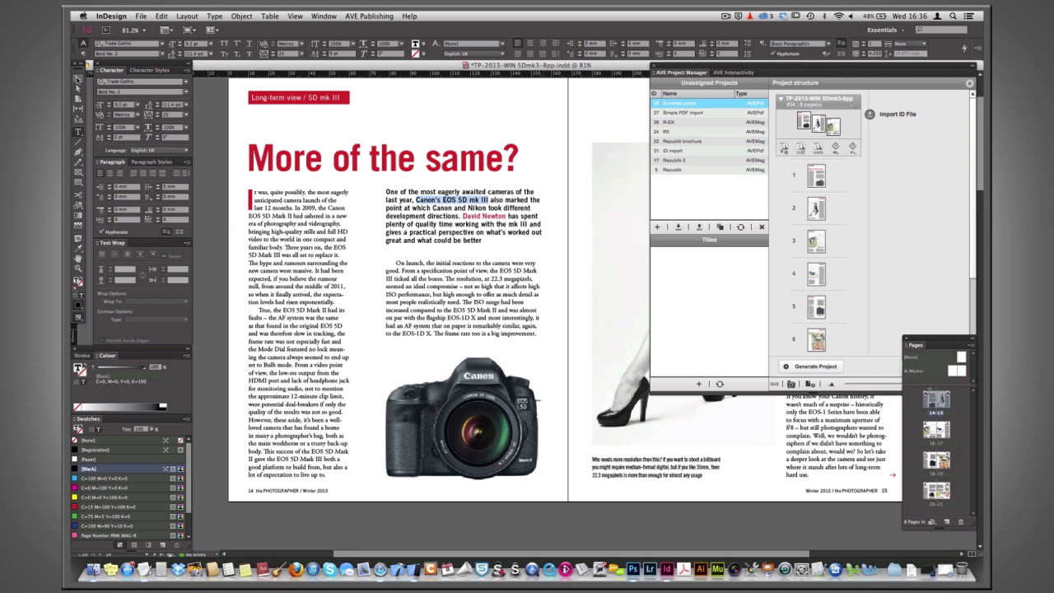
pyautogui.click(78, 79)
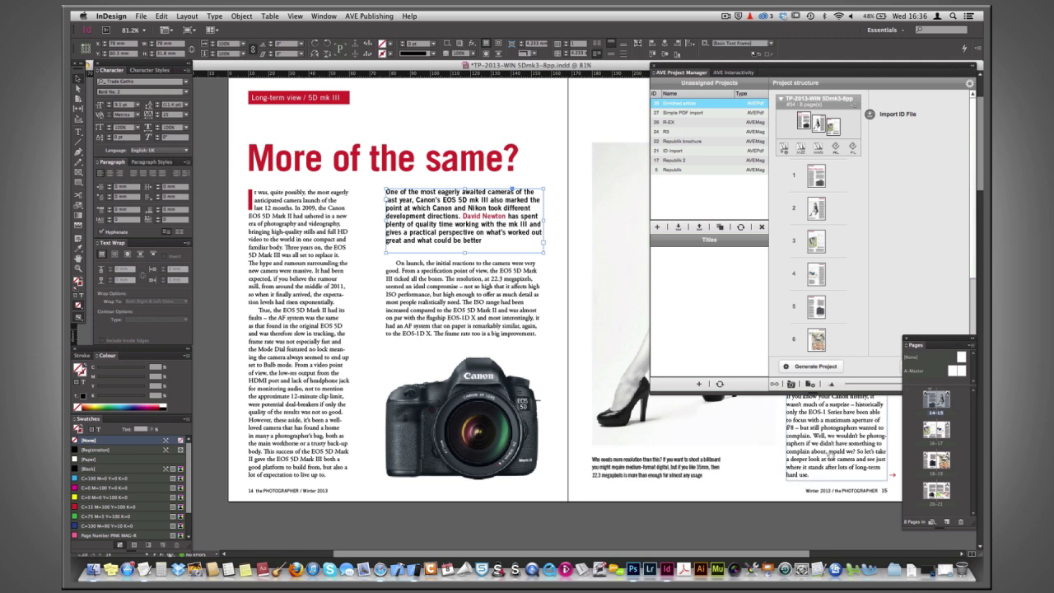
# - Turn the small end marker after the article text into an AVE button
pyautogui.moveTo(832, 458); pyautogui.dragTo(558, 441)
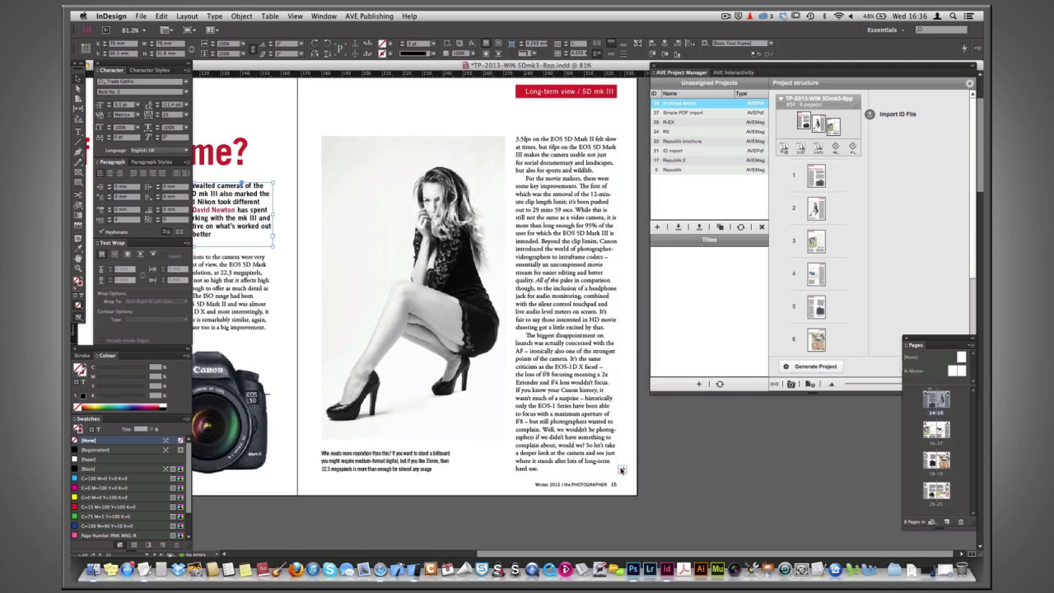
pyautogui.click(622, 469)
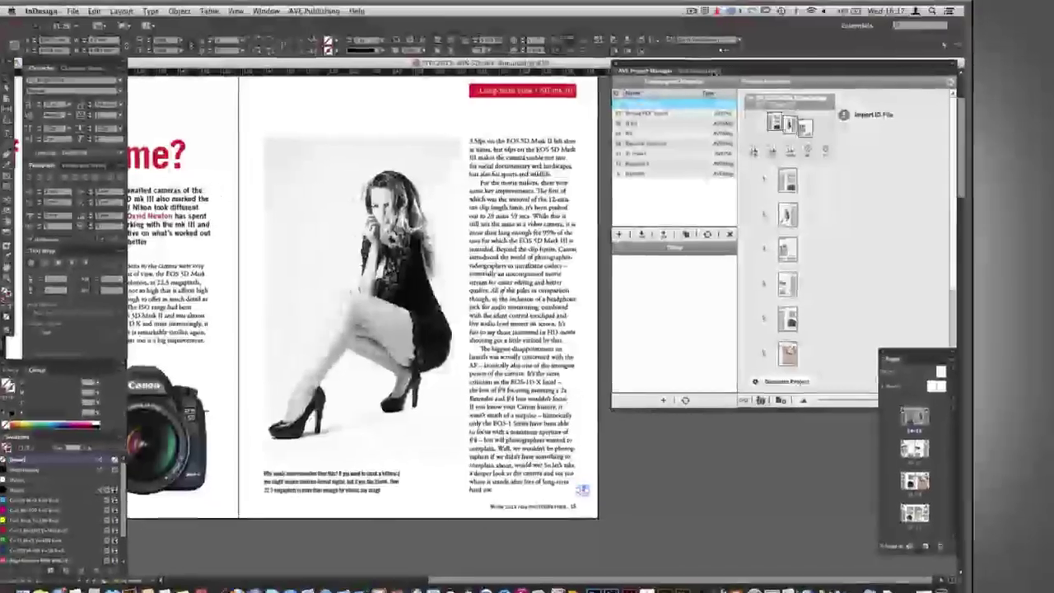
pyautogui.click(733, 72)
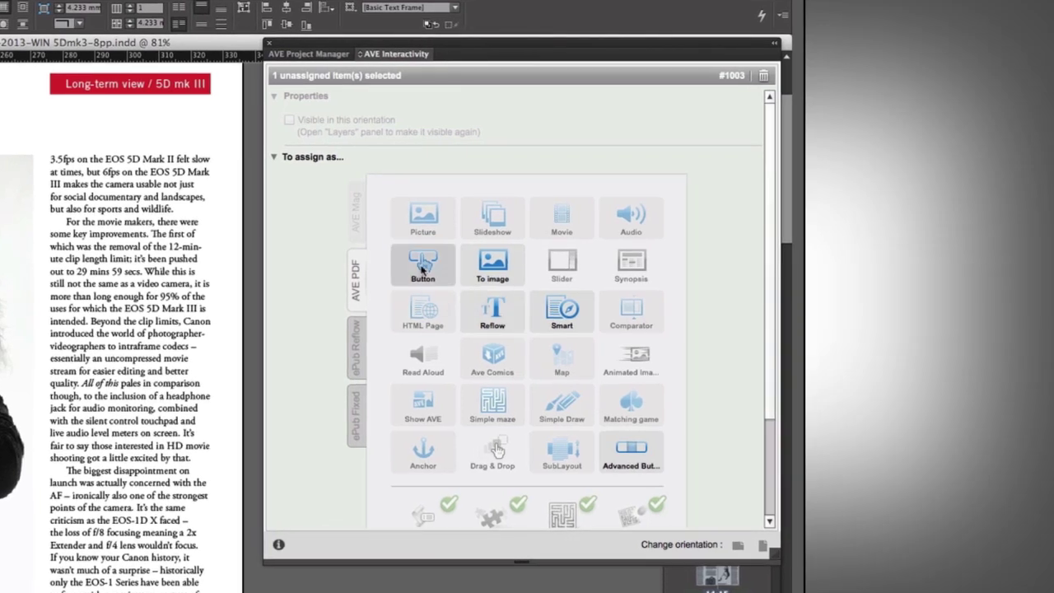
pyautogui.click(422, 268)
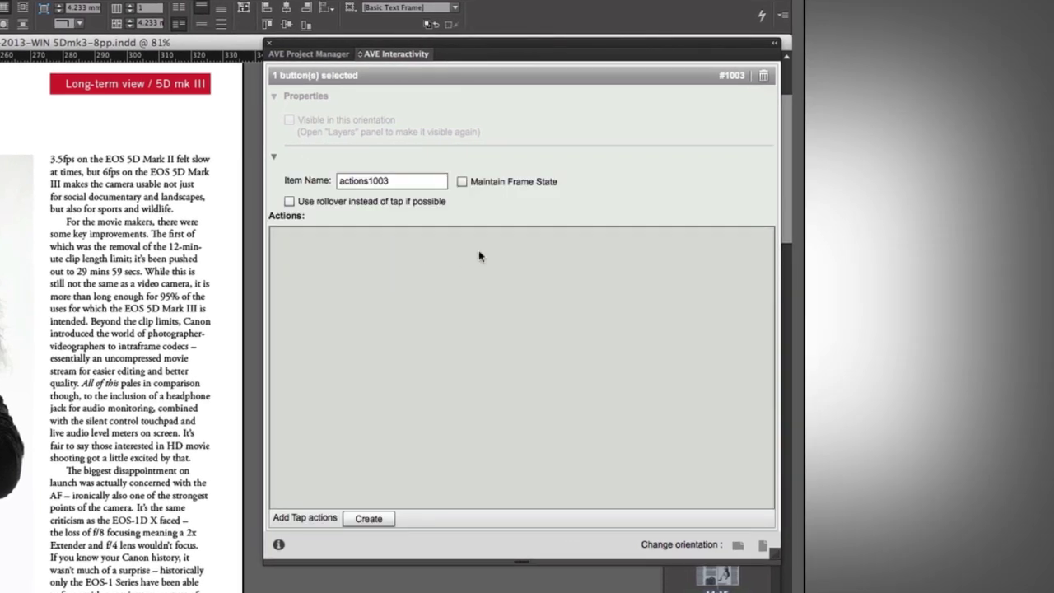
# - Give the button a tap action that goes to the Next page
pyautogui.click(368, 519)
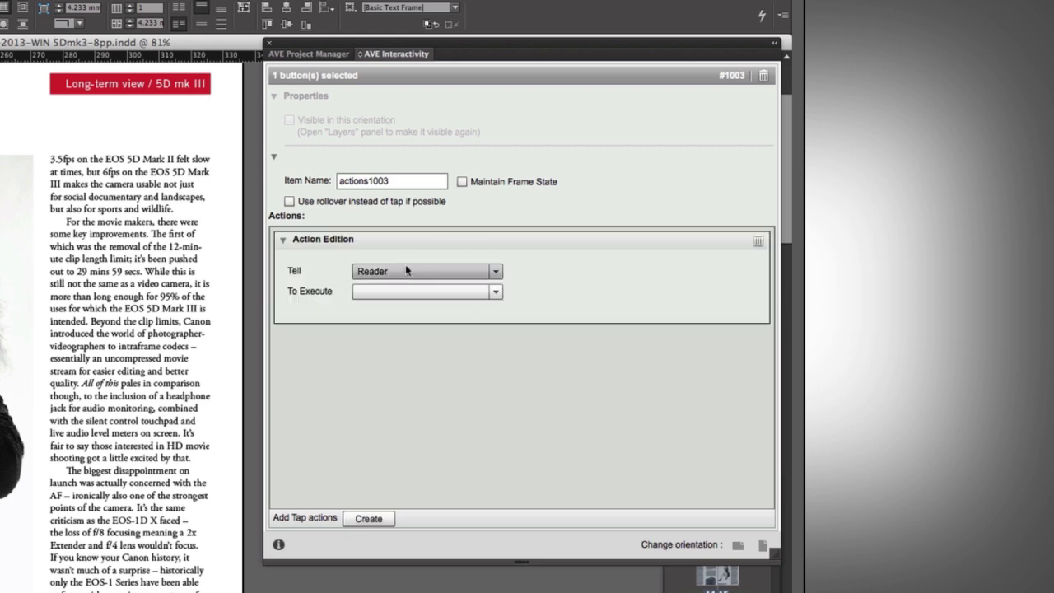
pyautogui.click(486, 291)
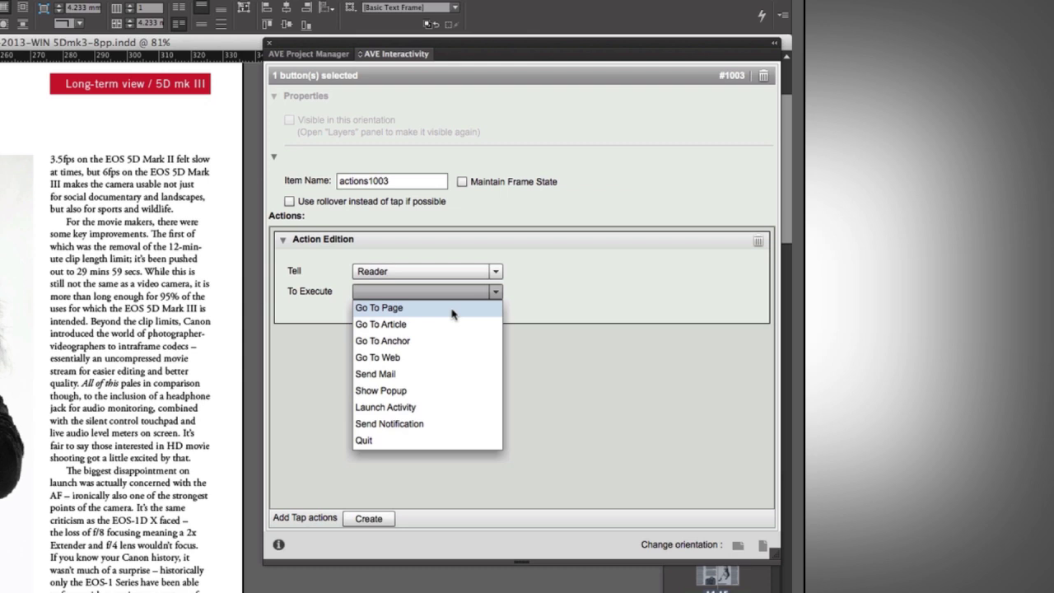
pyautogui.click(451, 309)
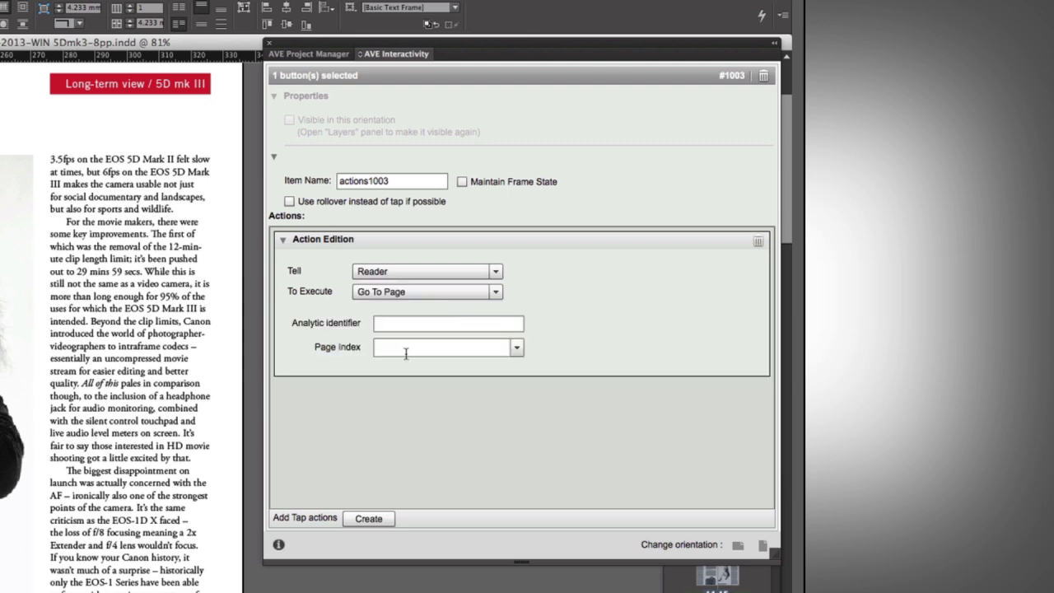
pyautogui.click(516, 347)
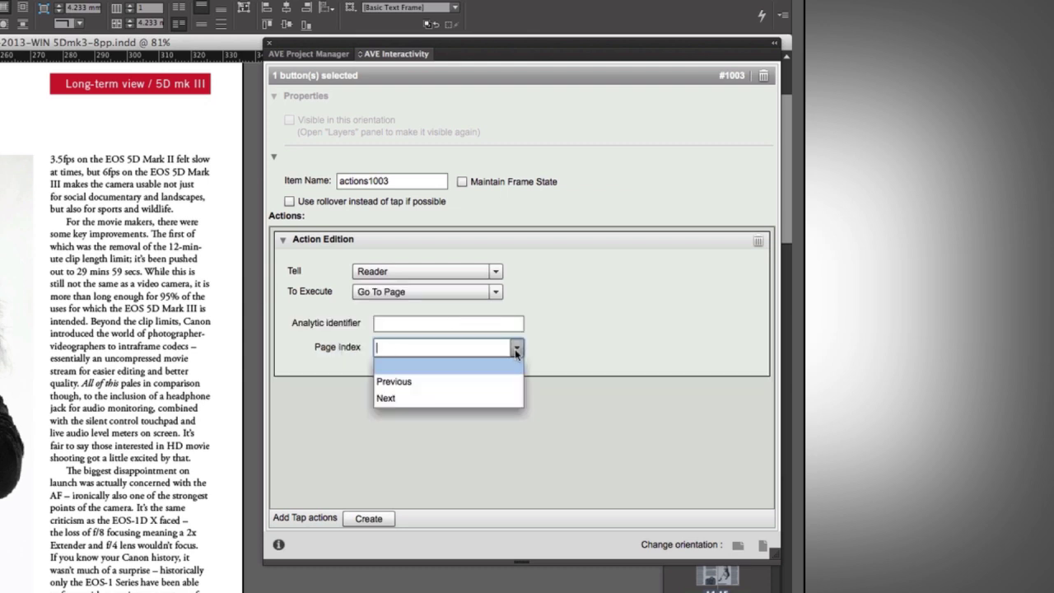
pyautogui.click(469, 399)
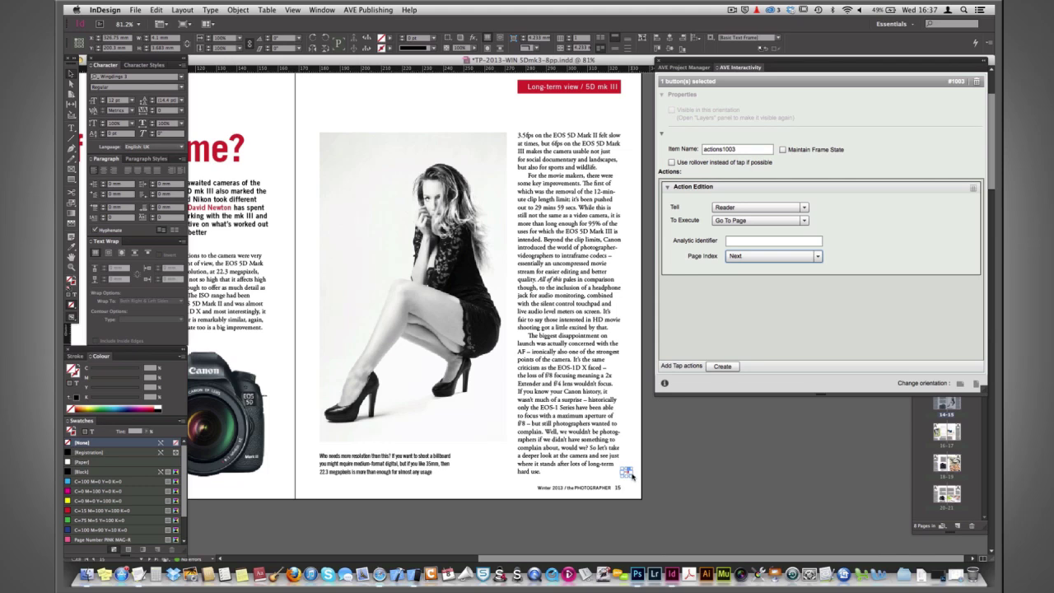
# - Deselect the button, scroll back to page 14 and select the opening body text frame
pyautogui.click(634, 406)
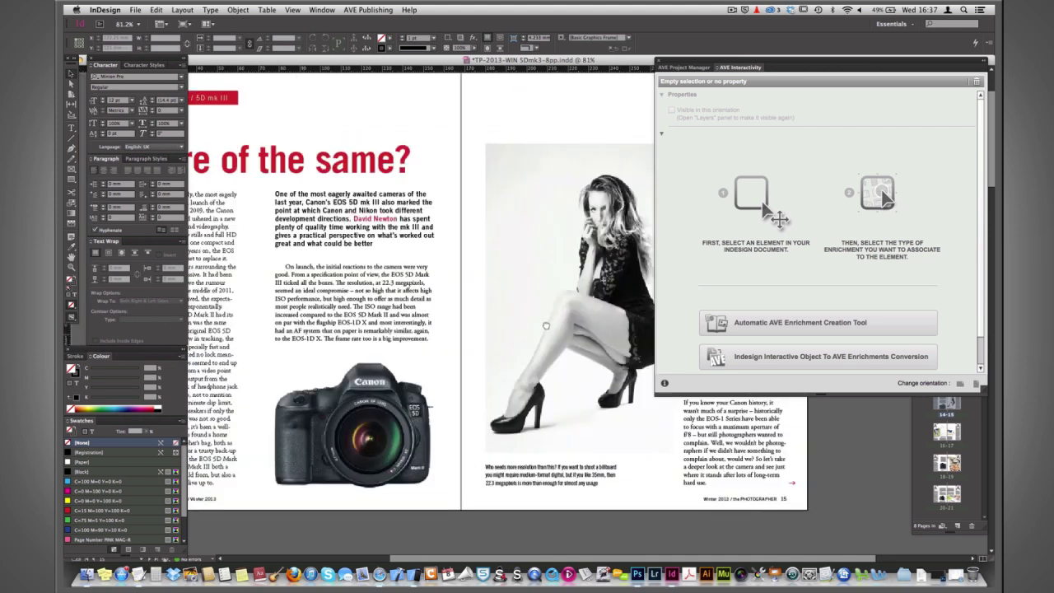
pyautogui.hscroll(-5, 552, 326)
pyautogui.scroll(1, 551, 326)
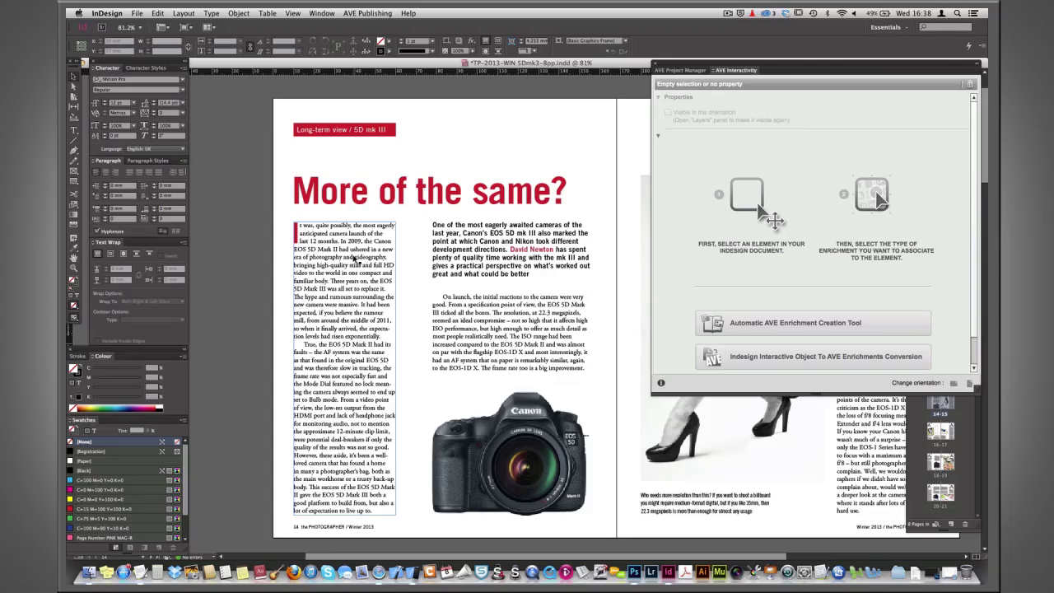
pyautogui.click(355, 259)
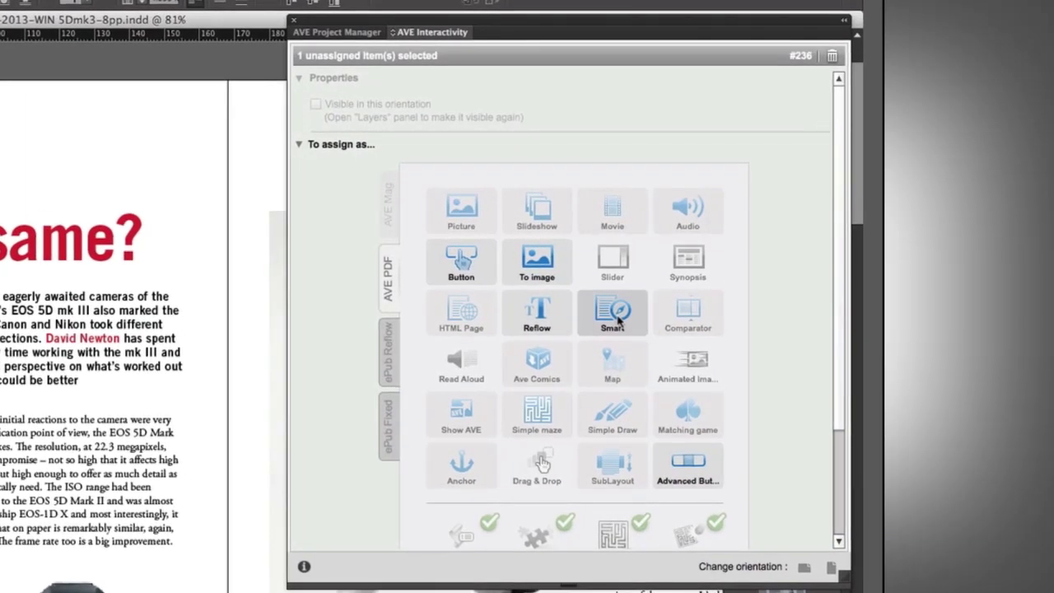
# - Make the opening text frame a Smart Reading element and add the 'On launch' frame second
pyautogui.click(651, 310)
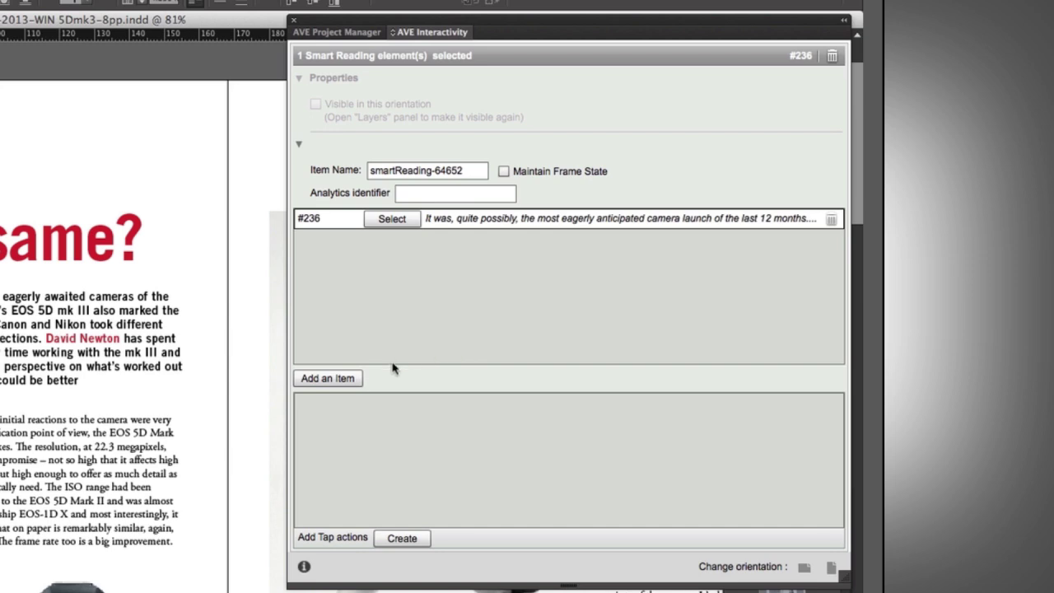
pyautogui.click(342, 377)
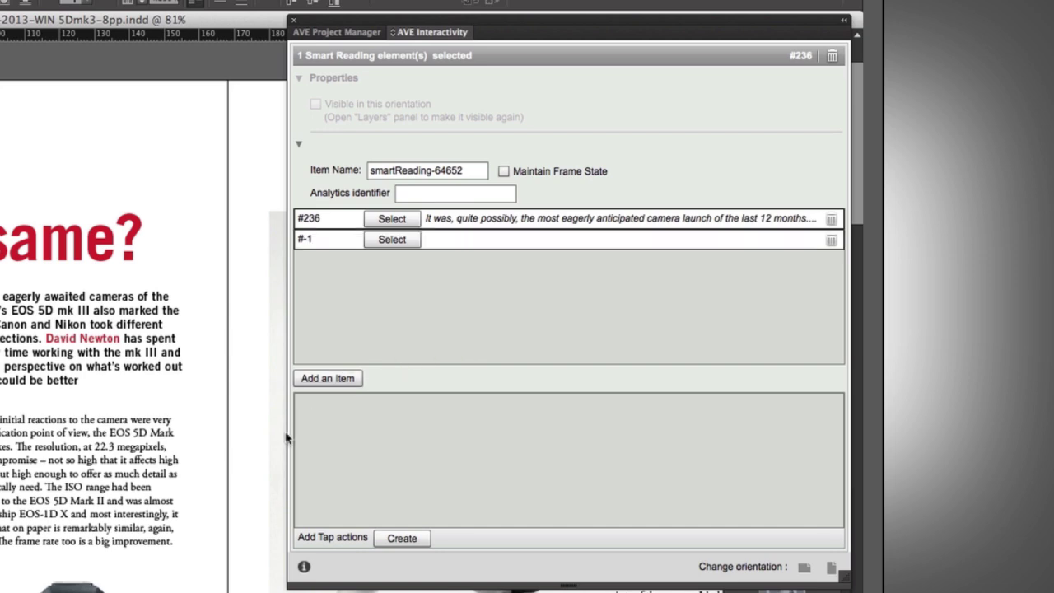
pyautogui.click(414, 236)
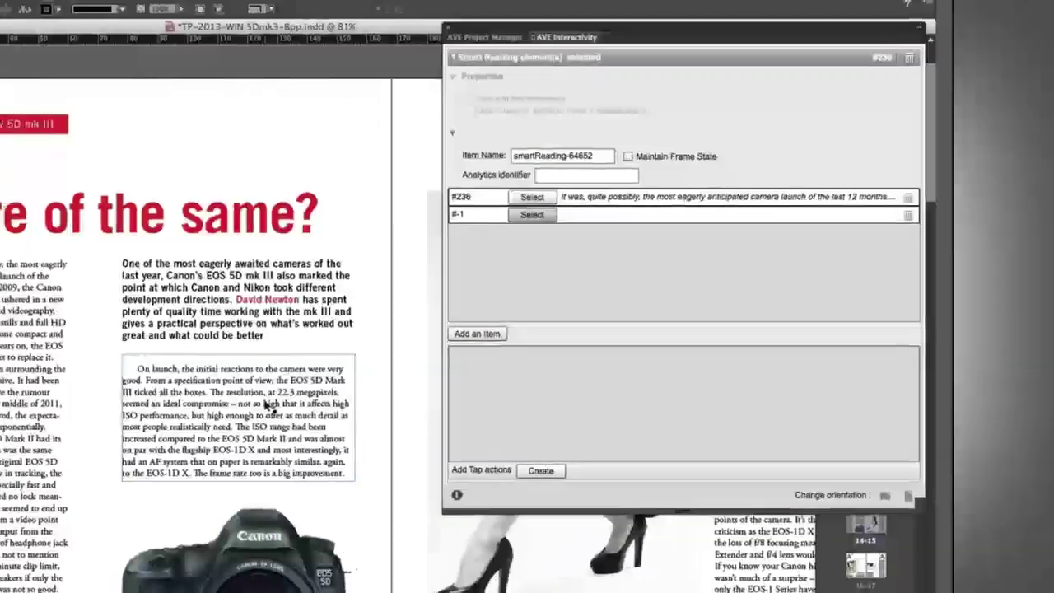
pyautogui.click(267, 404)
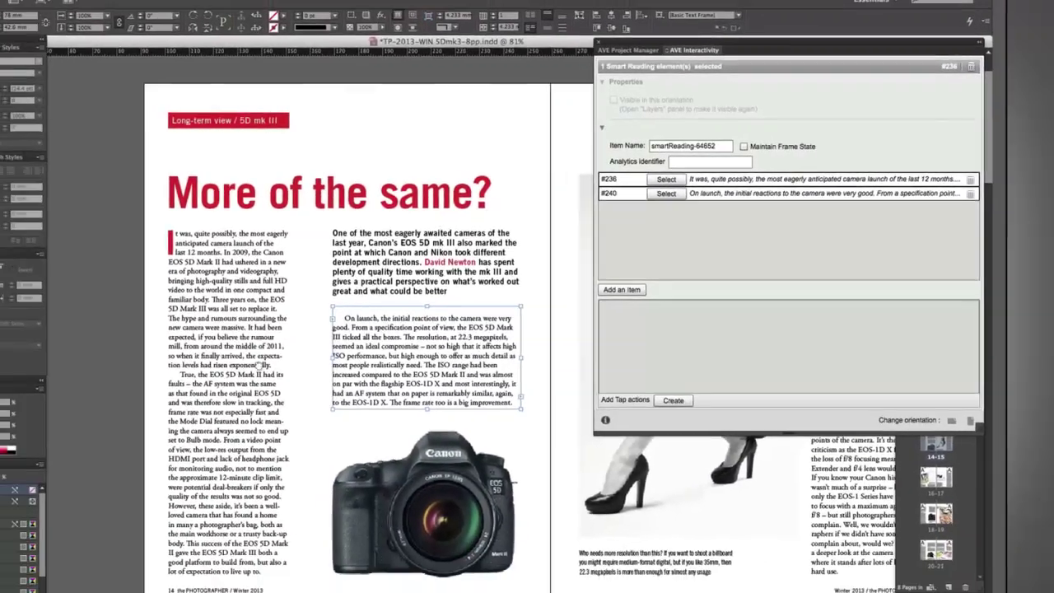
# - Add the right-column '3.5fps' text frame as the third reading item
pyautogui.hscroll(8, 524, 380)
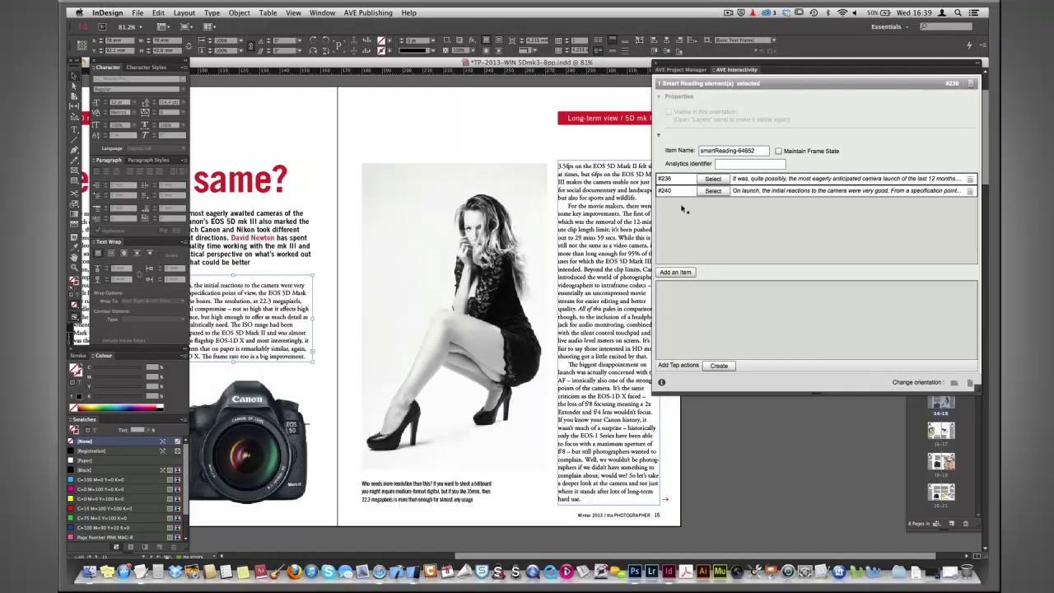
pyautogui.click(675, 272)
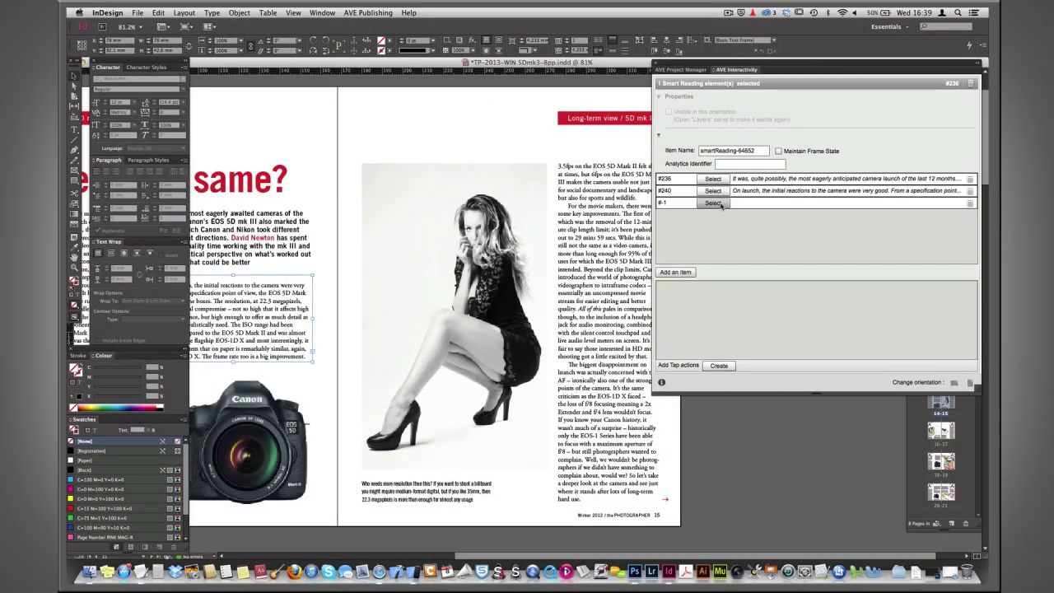
pyautogui.click(715, 204)
pyautogui.click(619, 206)
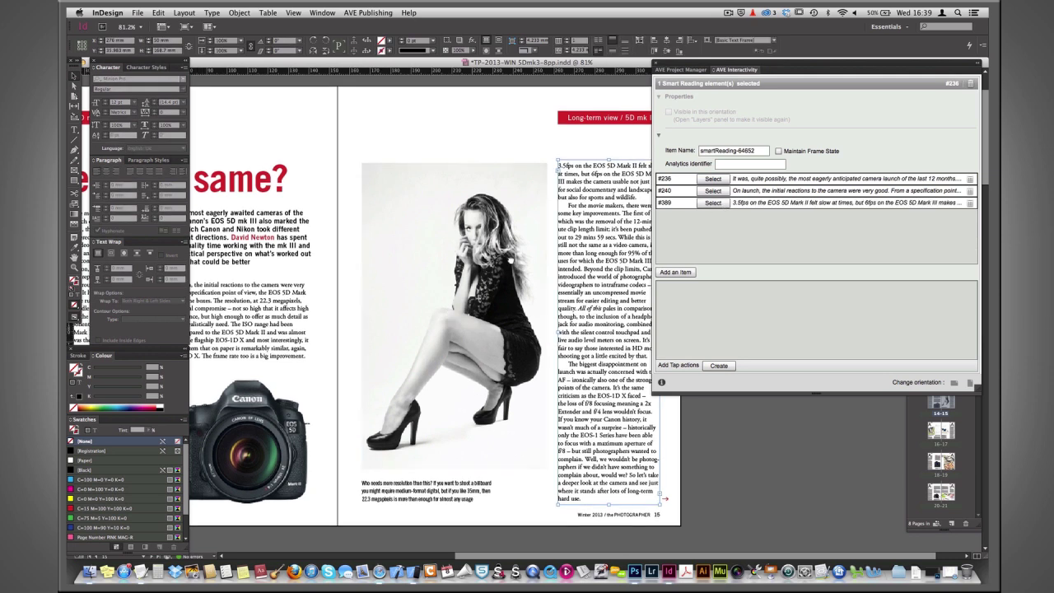
# - Add the 'What's great?' frame as fourth reading item and draw a narrow frame beside the red box
pyautogui.scroll(-5, 373, 405)
pyautogui.hscroll(-2, 373, 405)
pyautogui.scroll(-7, 373, 405)
pyautogui.hscroll(4, 373, 405)
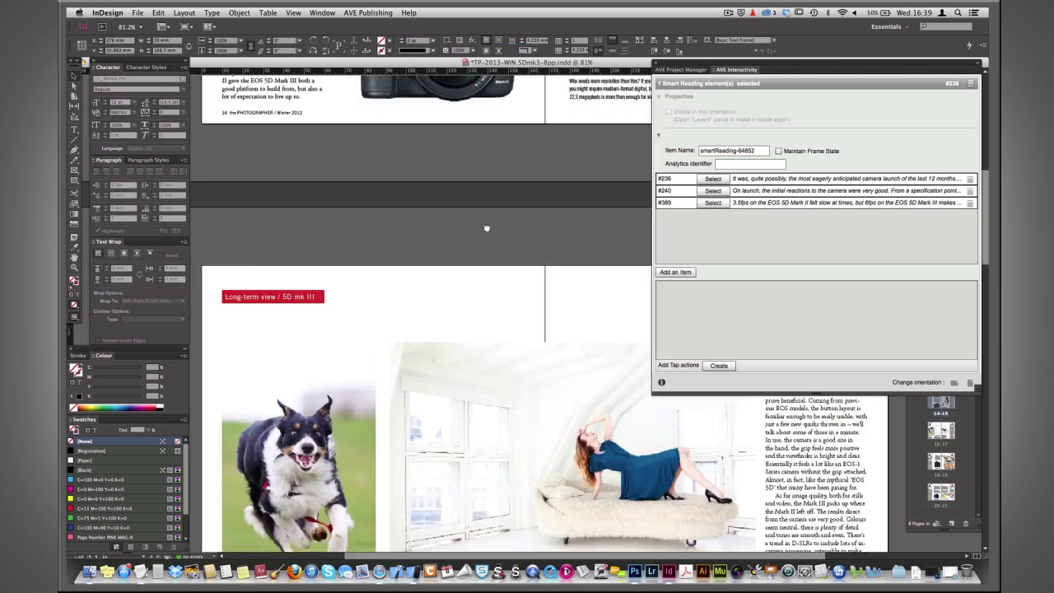
pyautogui.scroll(-3, 446, 227)
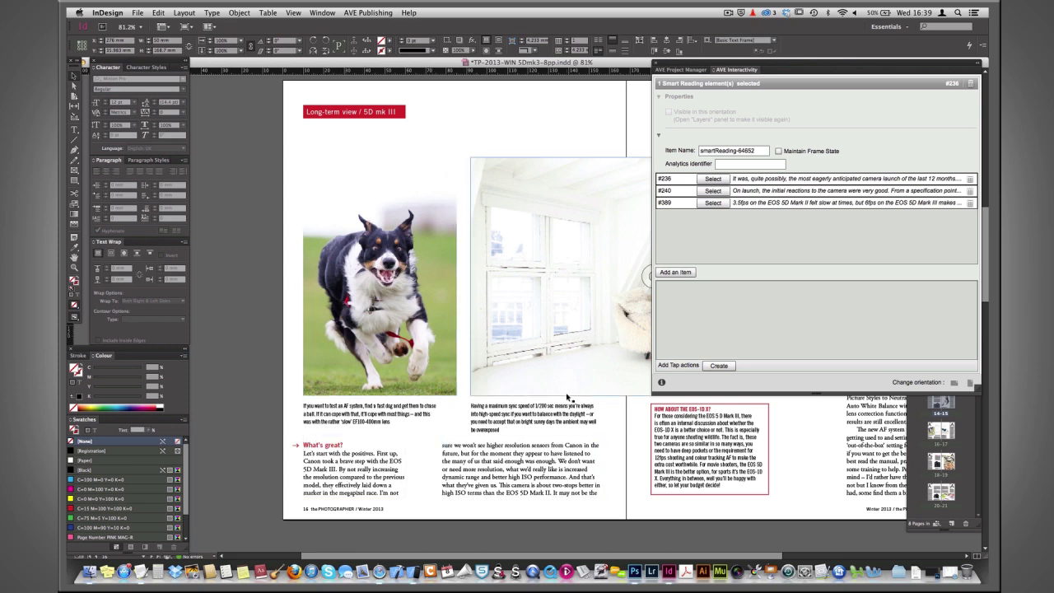
pyautogui.click(675, 272)
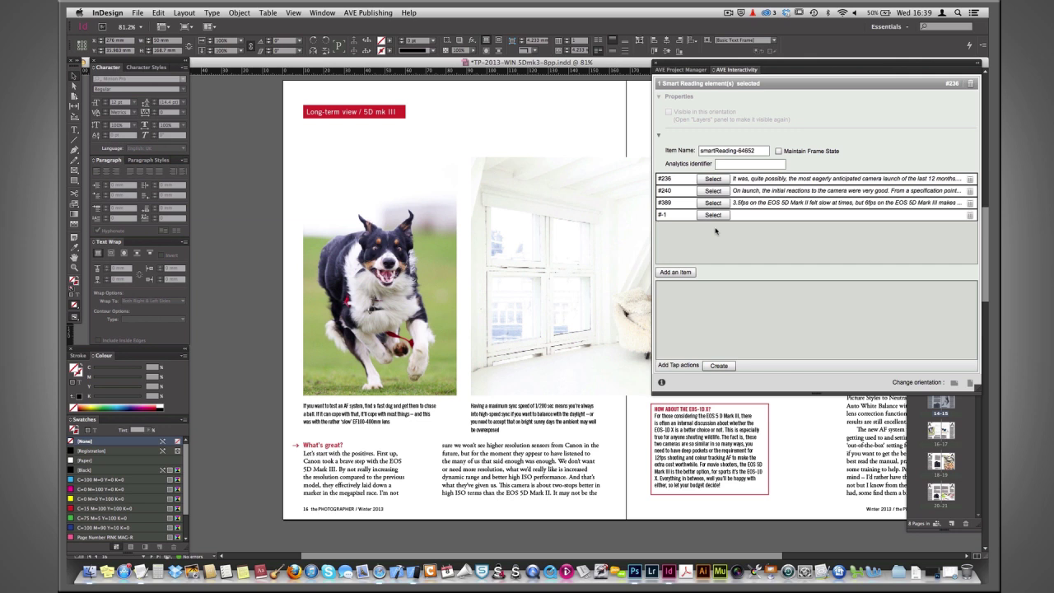
pyautogui.click(712, 215)
pyautogui.click(359, 466)
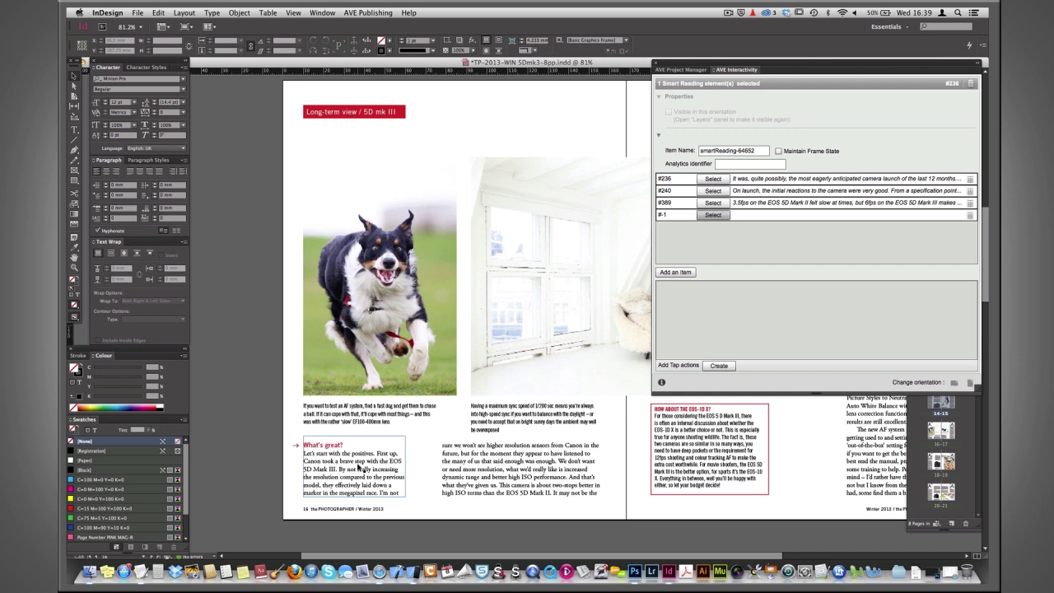
pyautogui.click(358, 465)
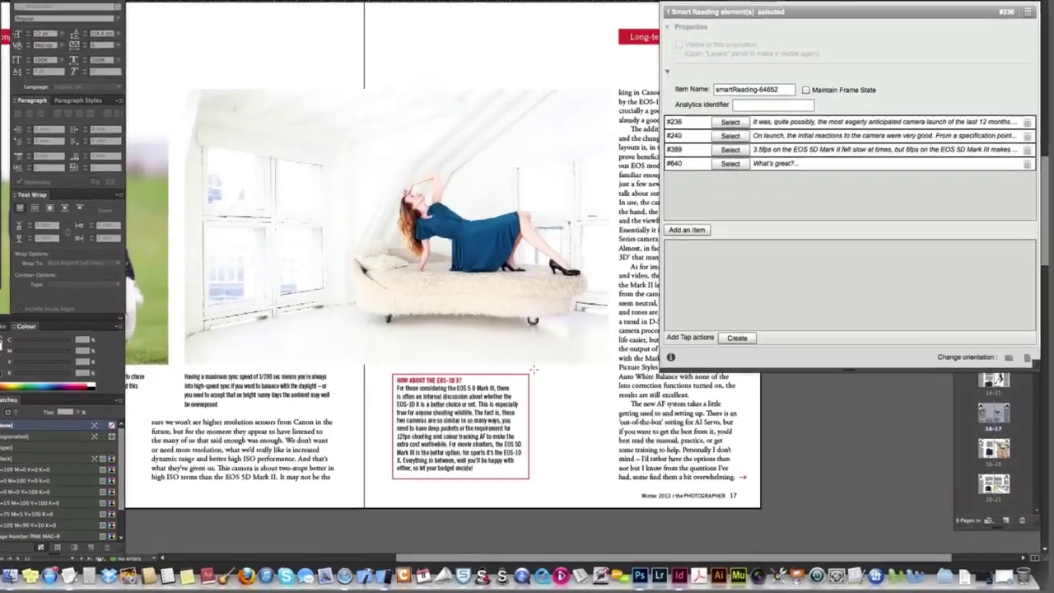
pyautogui.moveTo(541, 392); pyautogui.dragTo(570, 467)
pyautogui.moveTo(558, 428); pyautogui.dragTo(560, 463)
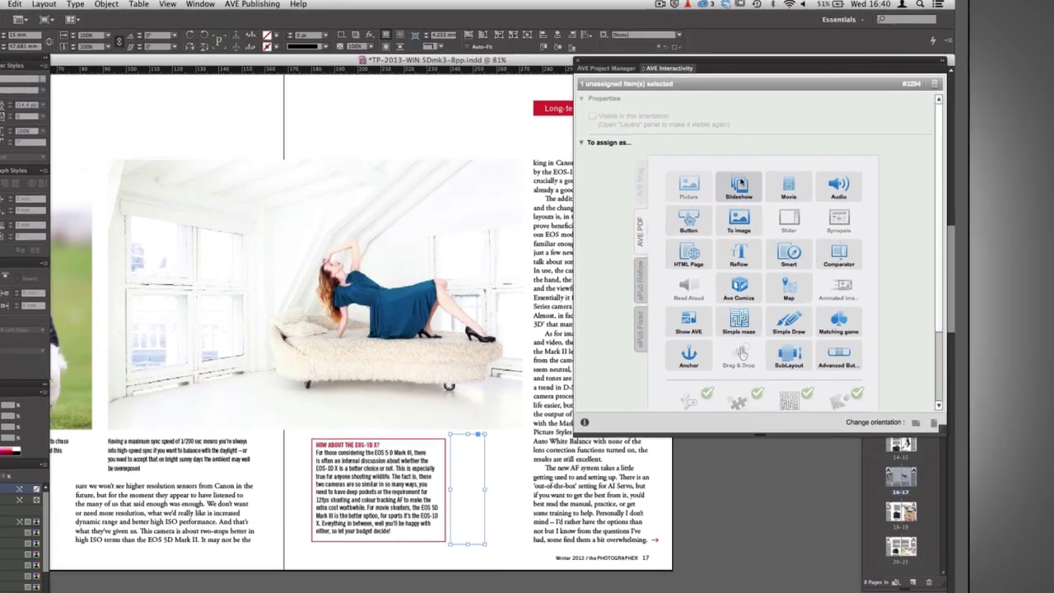
# - Make the narrow frame a Simple Slideshow and start adding picture files from its Contents
pyautogui.click(797, 174)
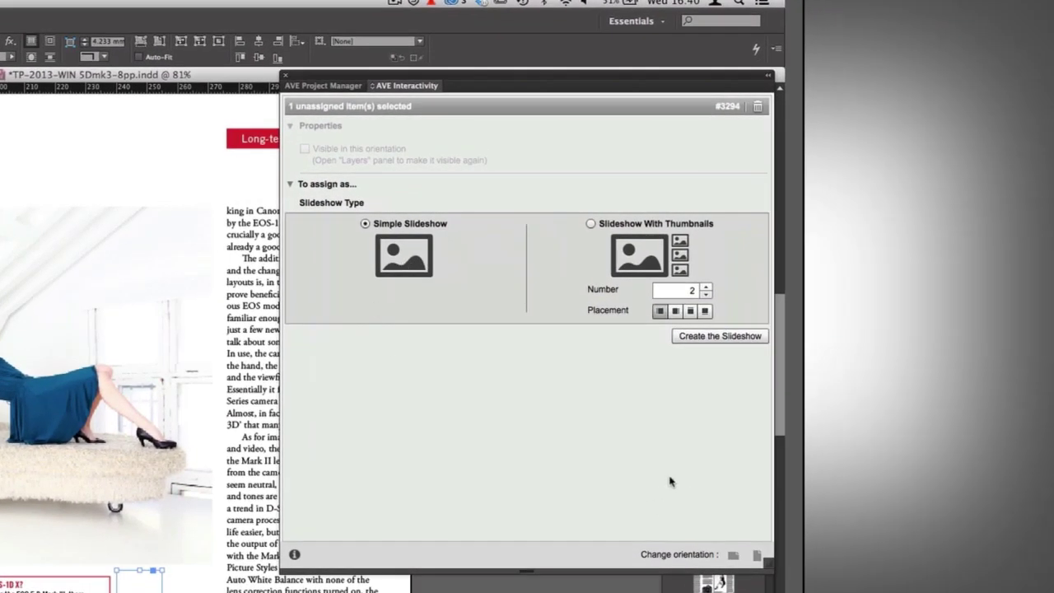
pyautogui.click(704, 336)
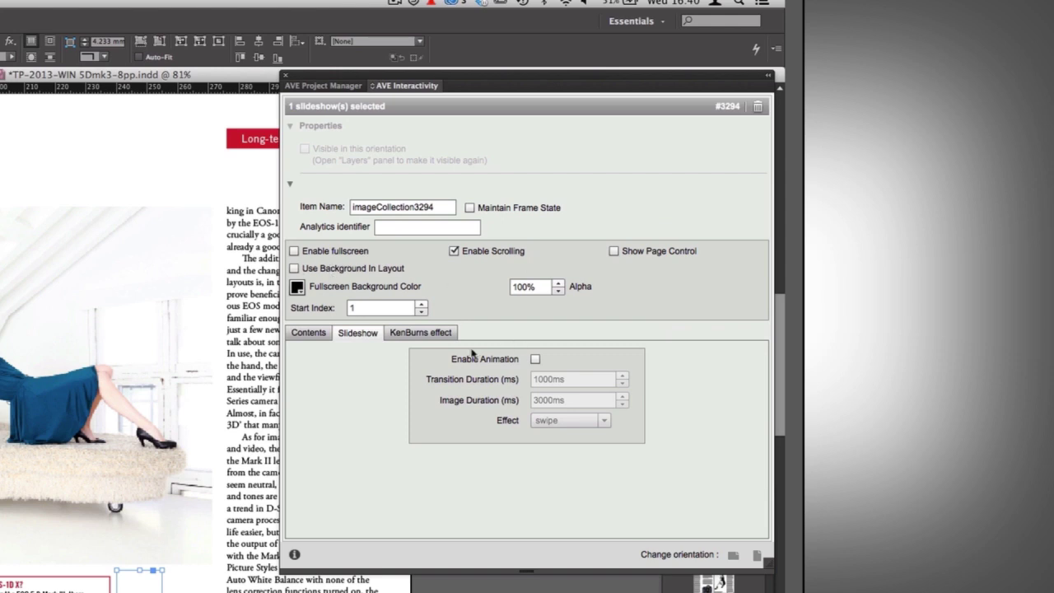
pyautogui.click(309, 332)
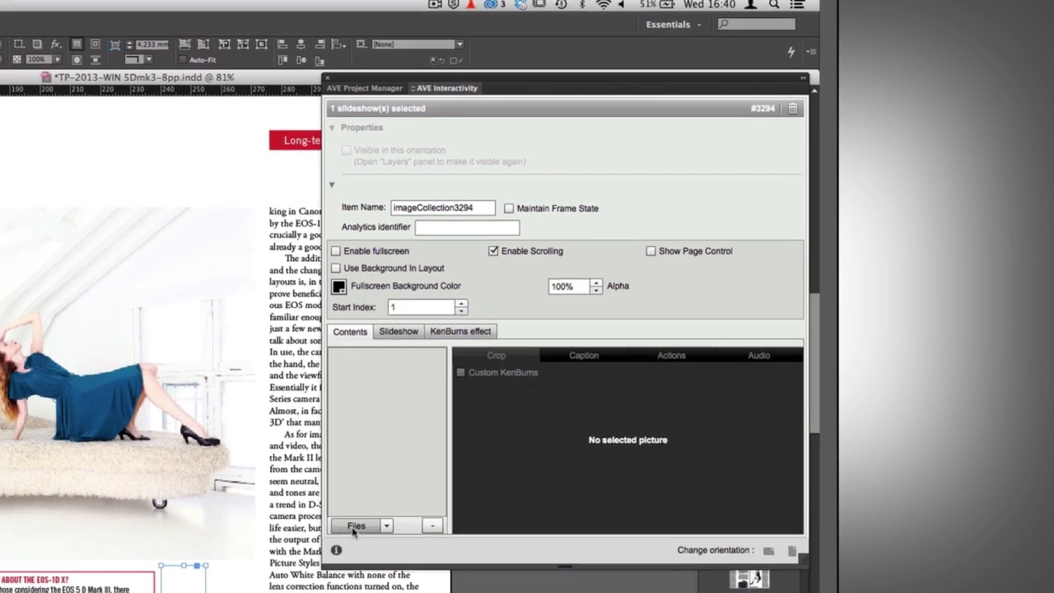
pyautogui.click(356, 525)
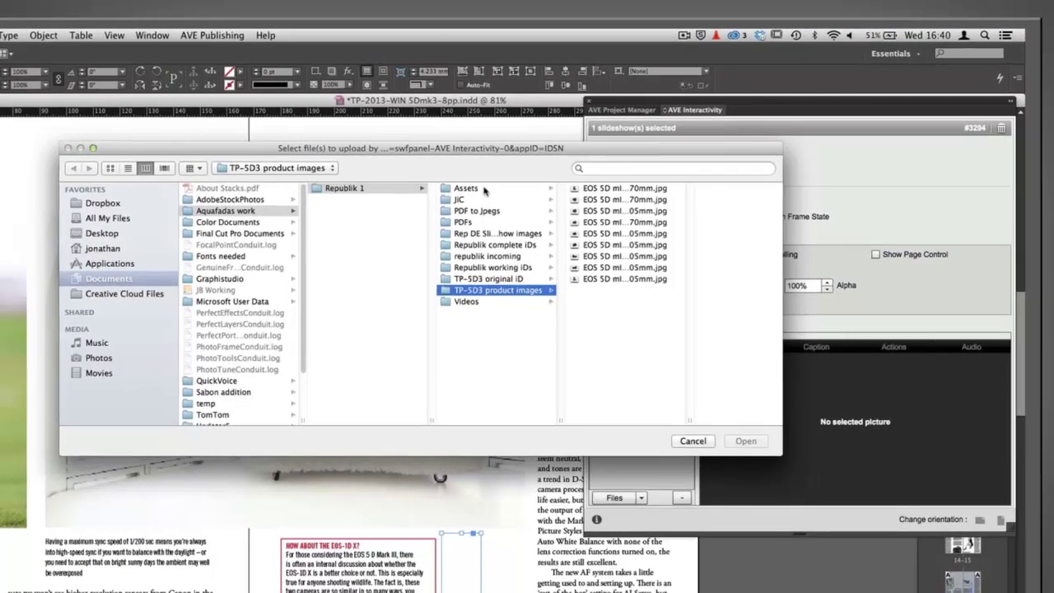
# - In the Assets folder, preview and select attention1.jpg through attention5.jpg
pyautogui.click(409, 182)
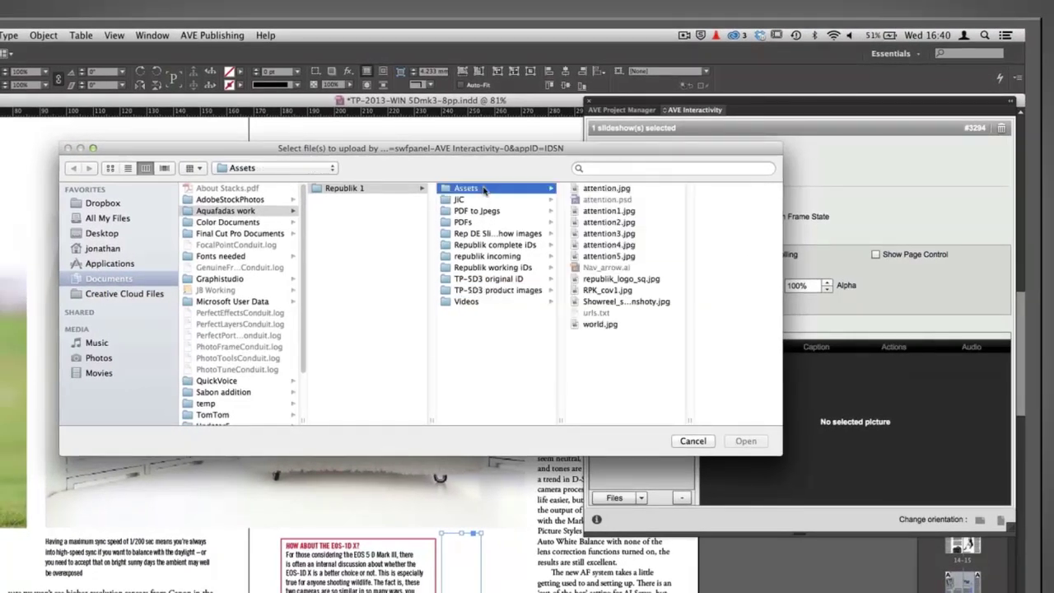
pyautogui.click(634, 211)
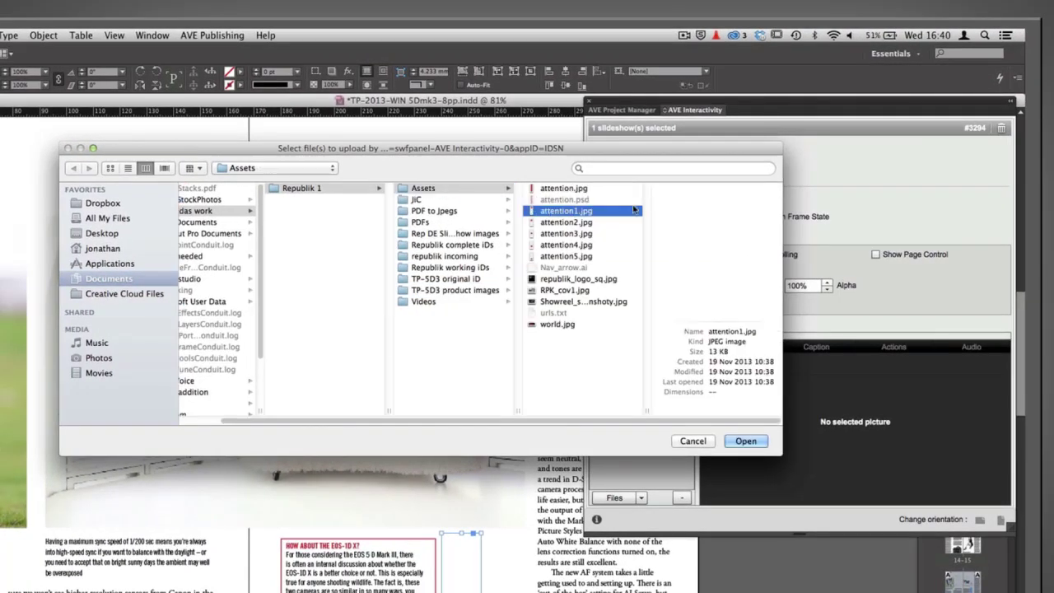
pyautogui.keyDown('shift'); pyautogui.click(589, 257); pyautogui.keyUp('shift')
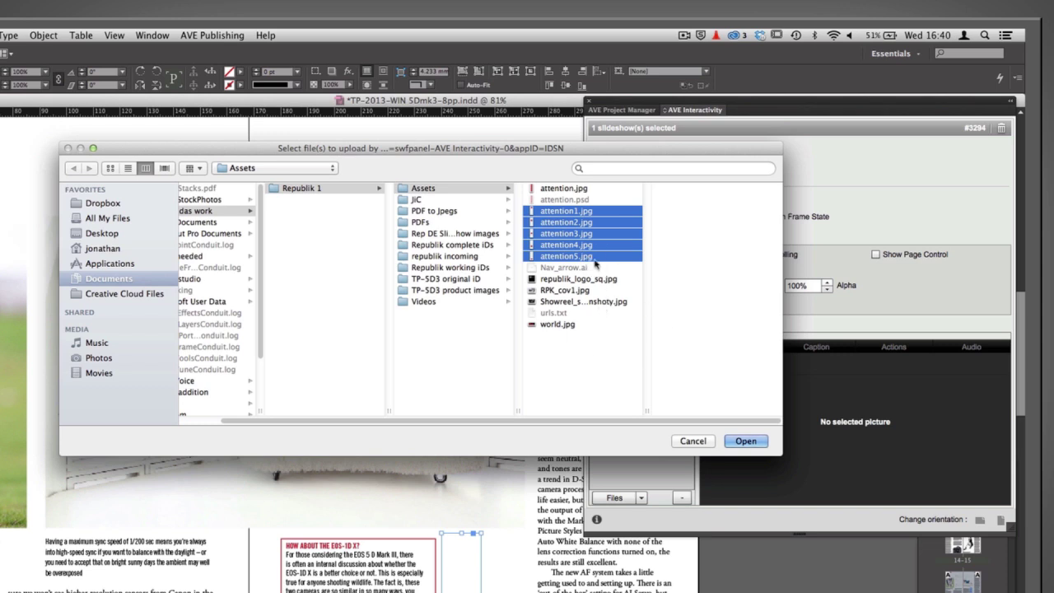
pyautogui.click(584, 369)
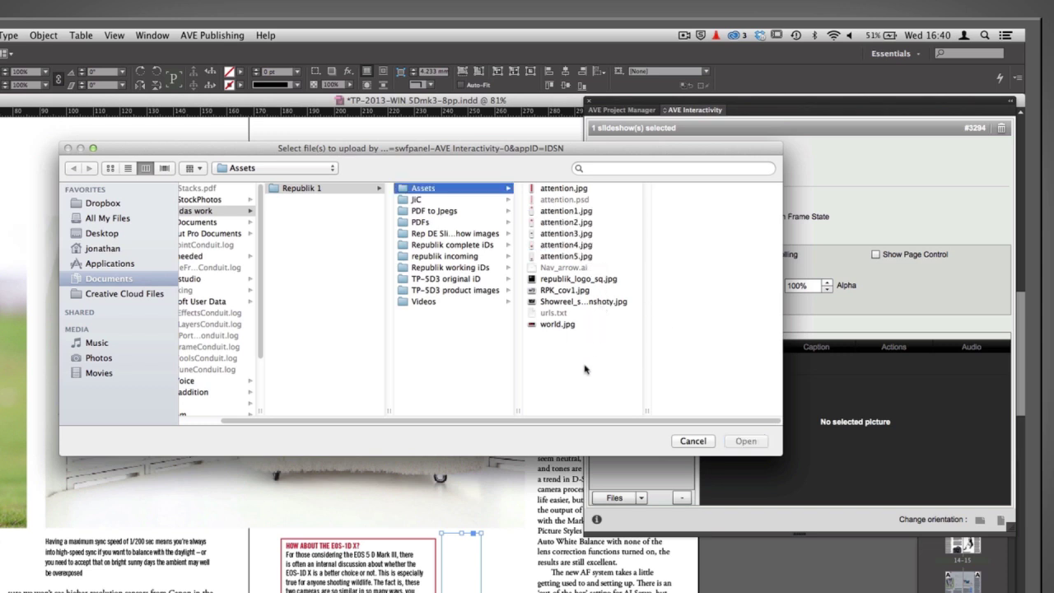
pyautogui.click(579, 213)
pyautogui.press('Down')
pyautogui.press('Down')
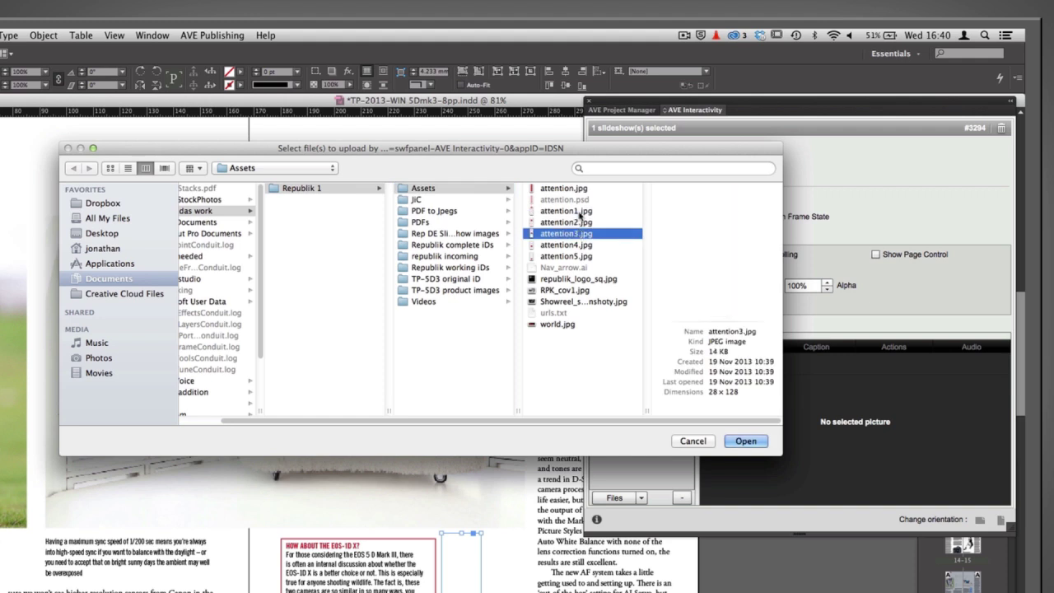
pyautogui.press('Down')
pyautogui.press('Down')
pyautogui.press('Up')
pyautogui.press('Up')
pyautogui.press('Up')
pyautogui.press('Up')
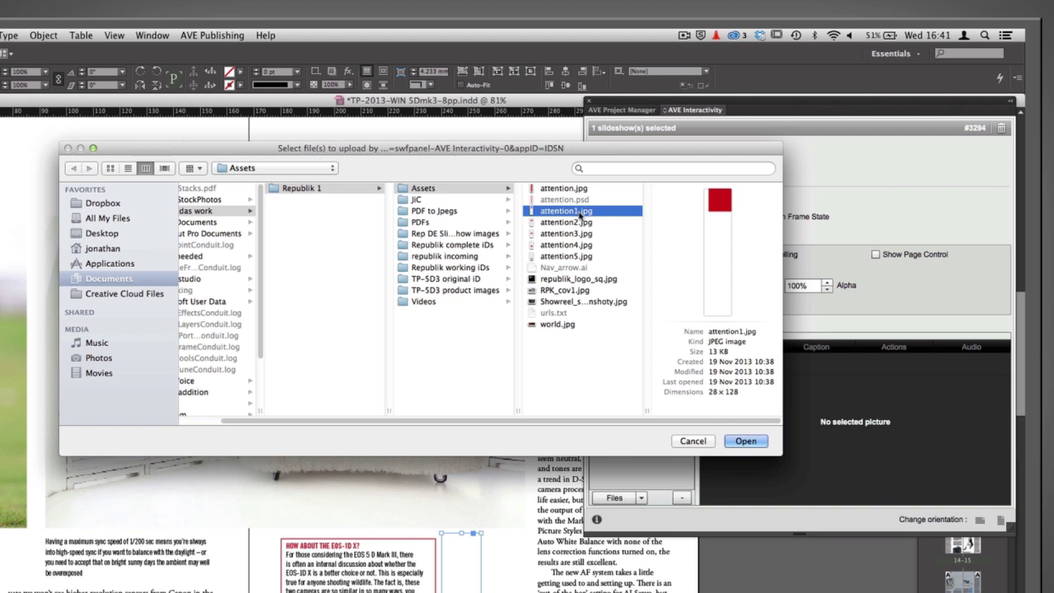
pyautogui.press('Down')
pyautogui.press('Down')
pyautogui.press('Down')
pyautogui.press('Down')
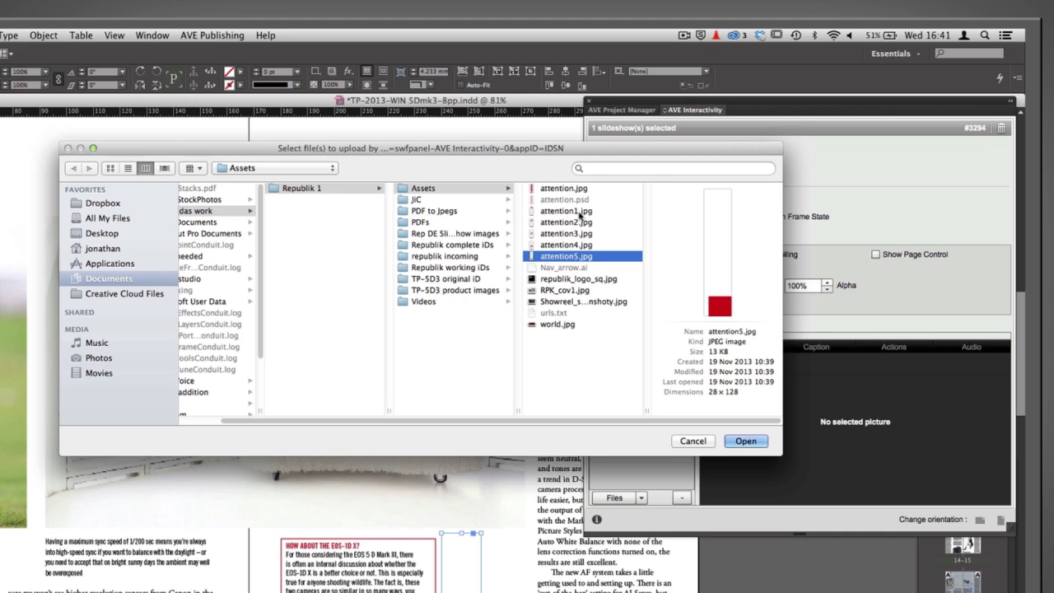
pyautogui.keyDown('shift'); pyautogui.click(582, 213); pyautogui.keyUp('shift')
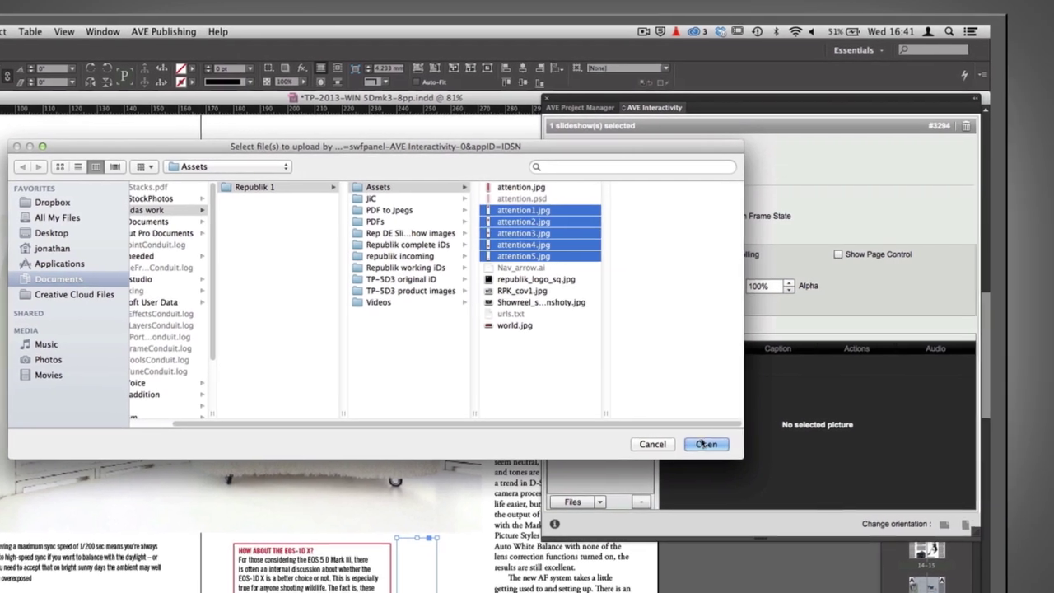
# - Upload the five attention images and enable automatic slideshow animation with a fade effect
pyautogui.click(637, 449)
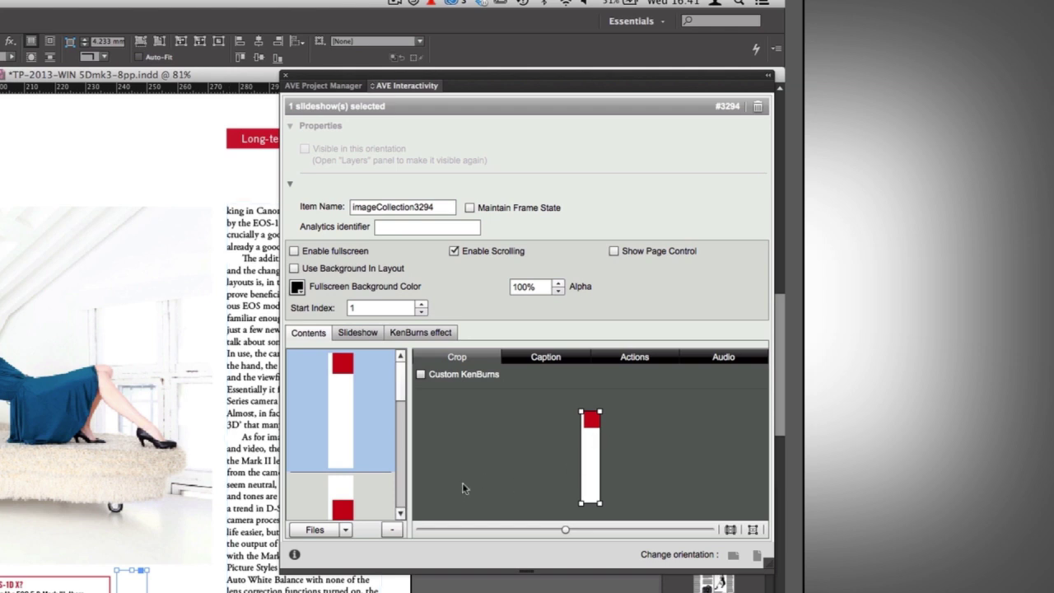
pyautogui.moveTo(402, 402); pyautogui.dragTo(417, 445)
pyautogui.click(355, 336)
pyautogui.click(535, 359)
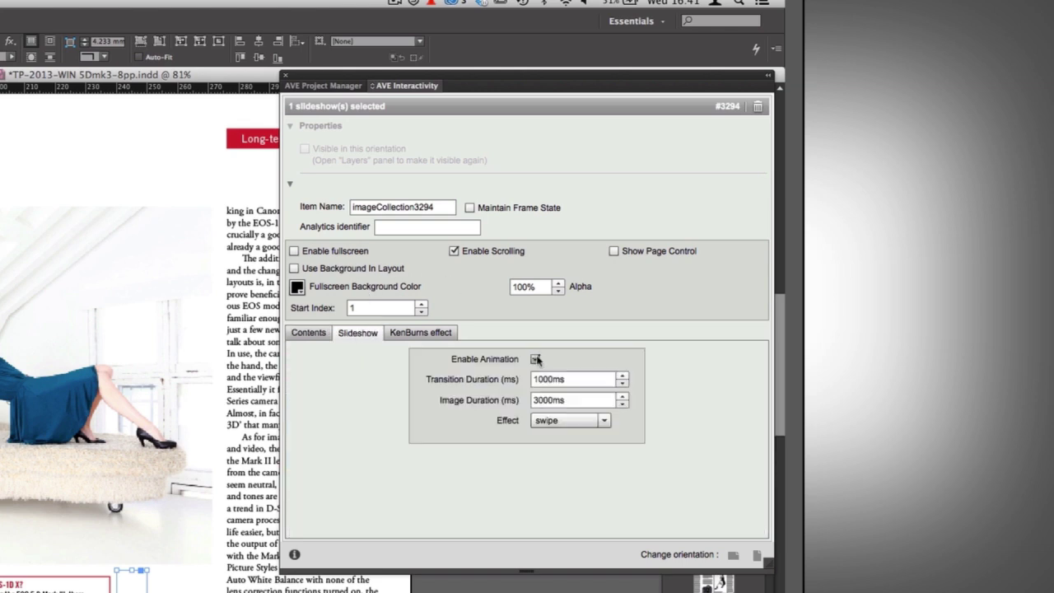
pyautogui.click(605, 422)
pyautogui.click(581, 454)
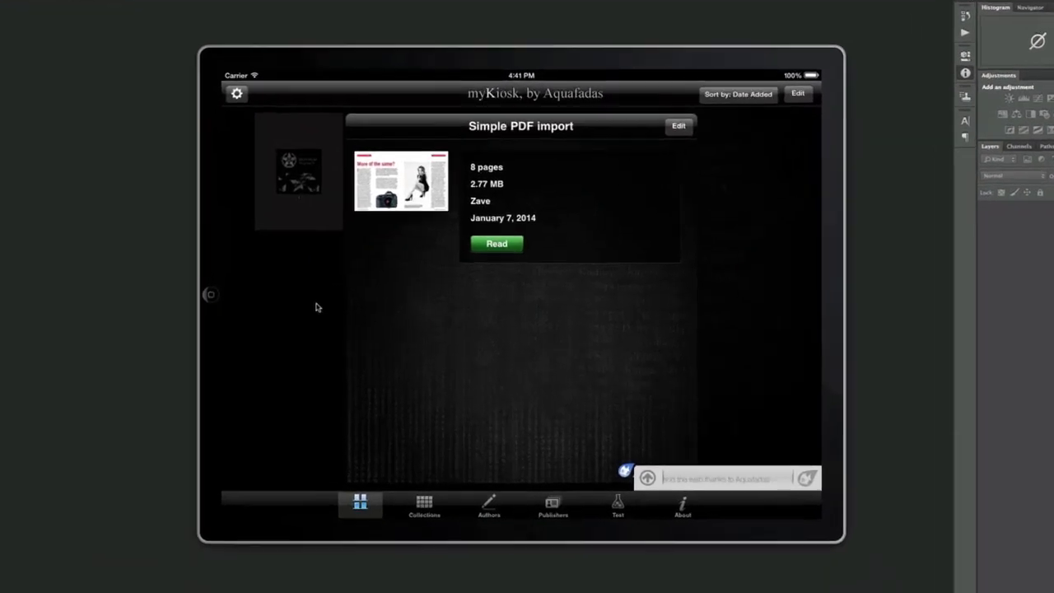
# - Dismiss the Simple PDF import details and open the ID import 1 issue to read
pyautogui.click(315, 307)
pyautogui.click(544, 172)
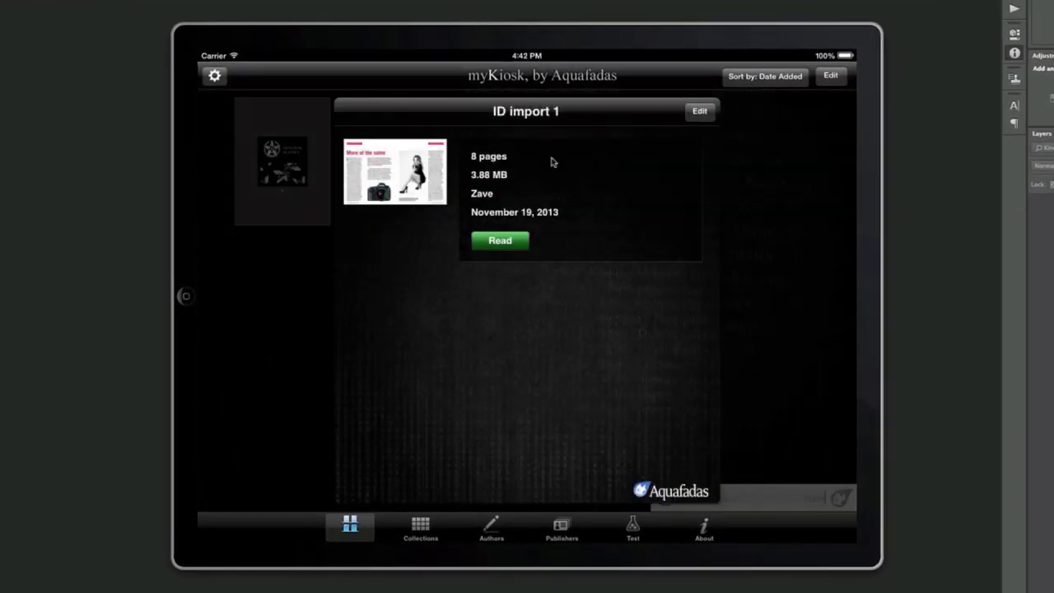
pyautogui.click(499, 239)
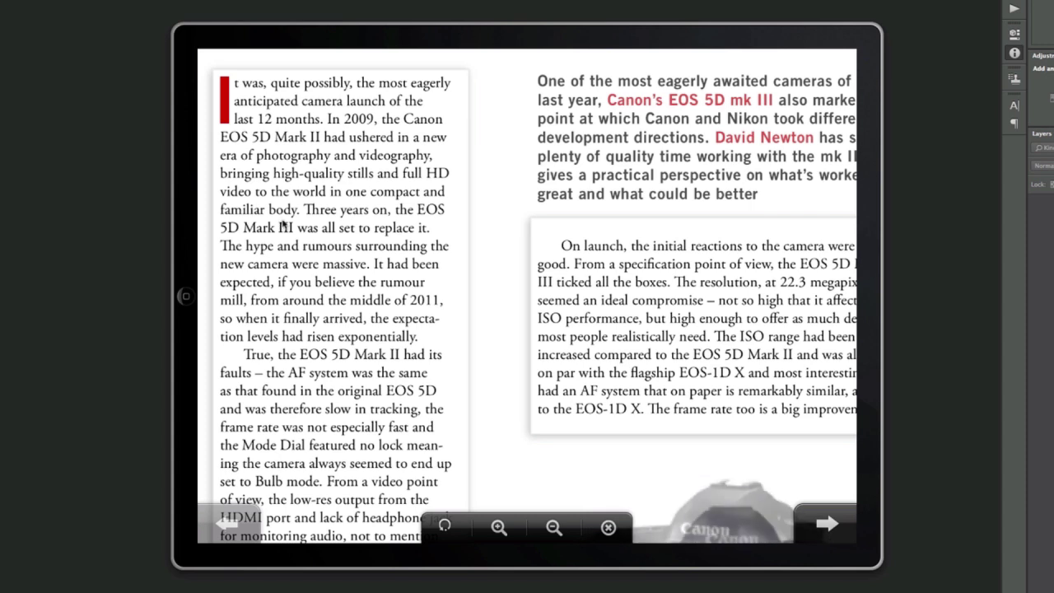
# - Advance guided reading through the model photo spread, dog photo page, woman photo and EOS-1D X box
pyautogui.click(844, 531)
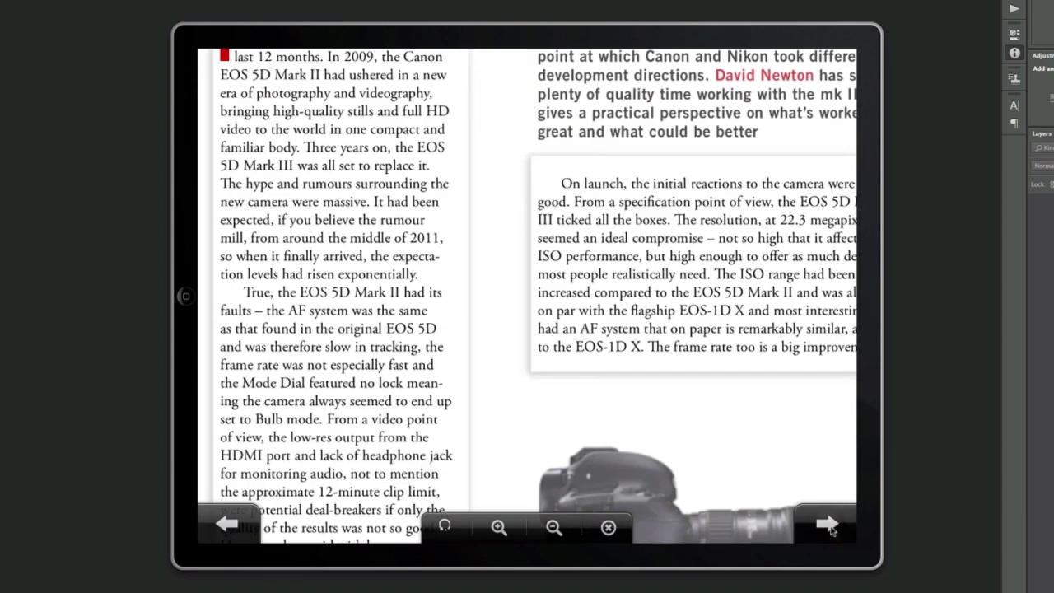
pyautogui.click(828, 527)
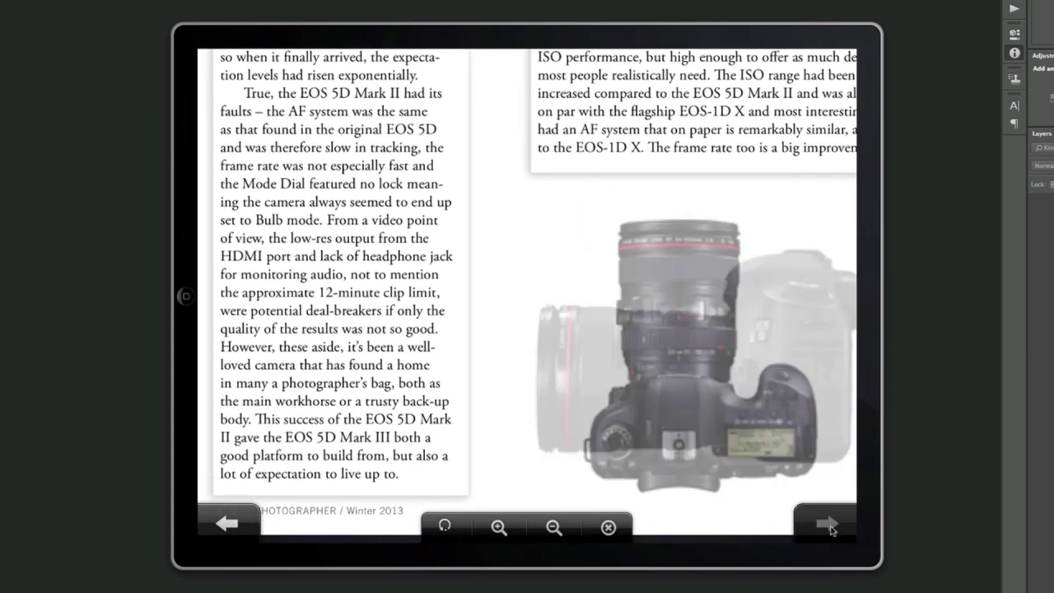
pyautogui.click(829, 528)
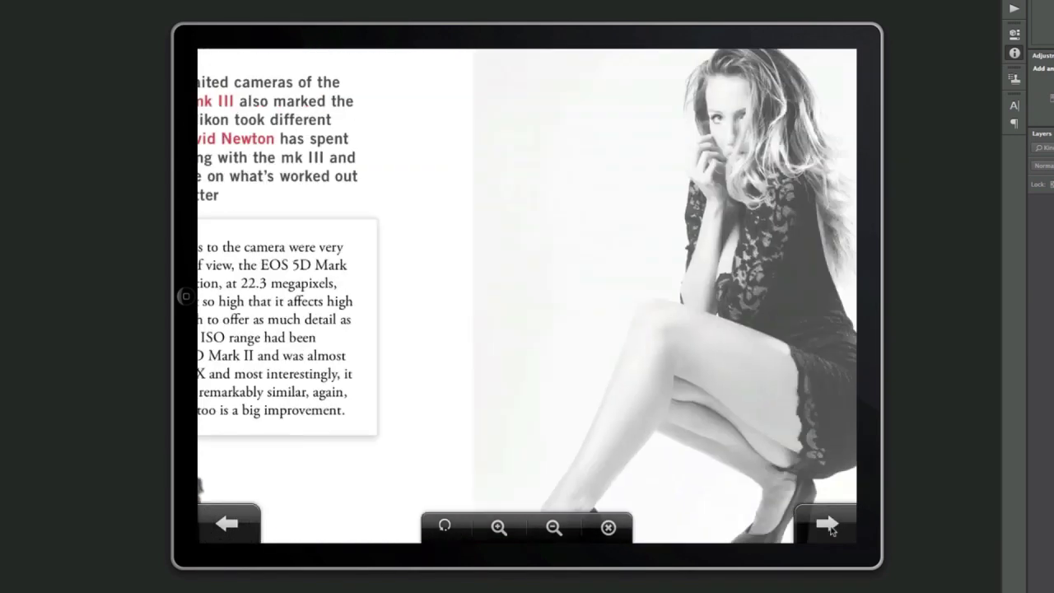
pyautogui.click(830, 528)
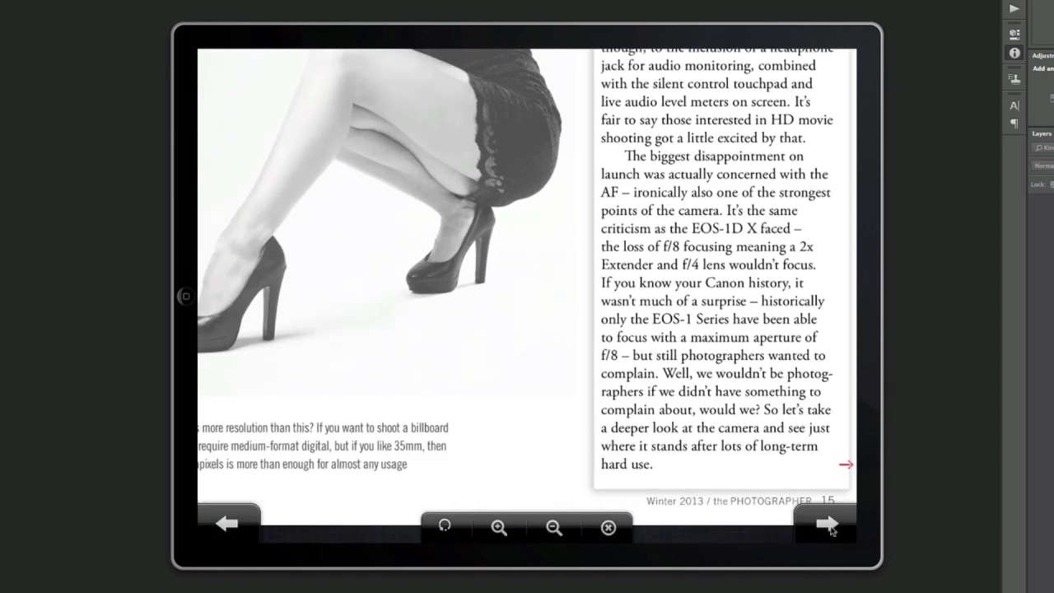
pyautogui.click(829, 528)
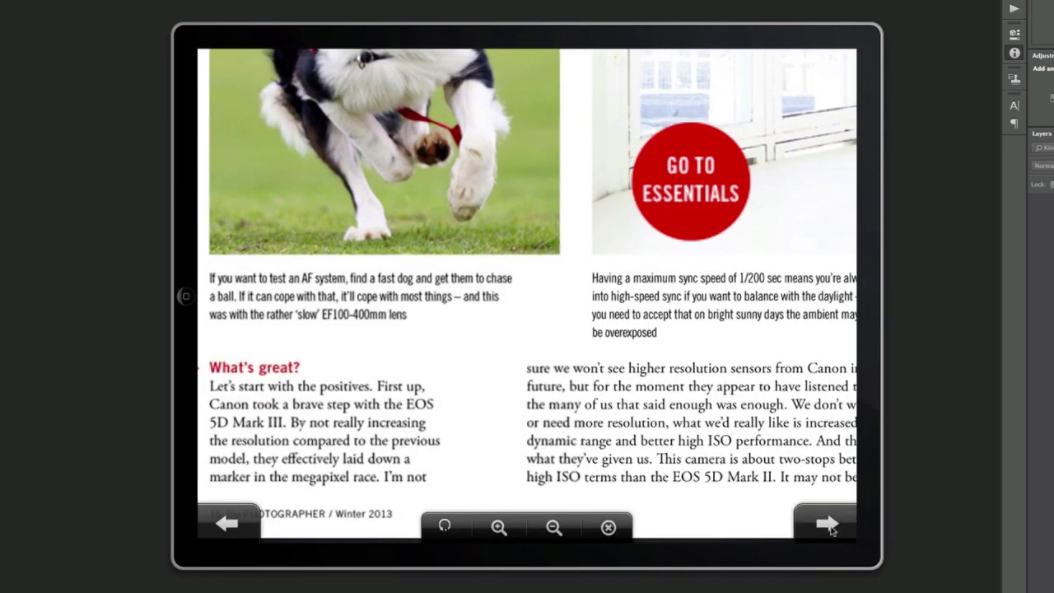
pyautogui.click(829, 528)
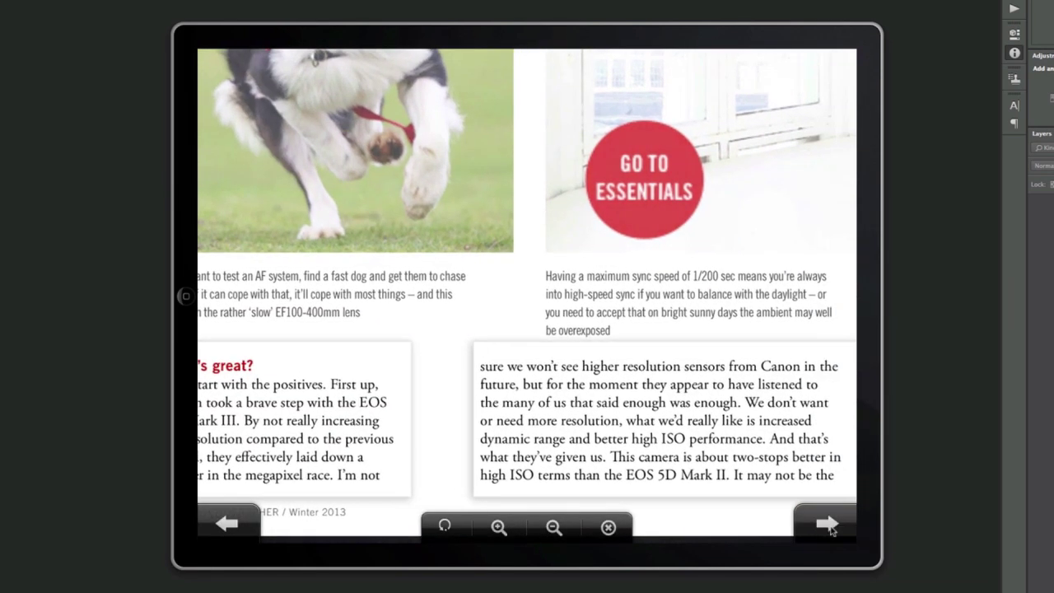
pyautogui.click(829, 529)
pyautogui.click(830, 528)
# - Zoom out, reset to the full spread, step back and forward, then exit guided reading on page 15
pyautogui.click(553, 527)
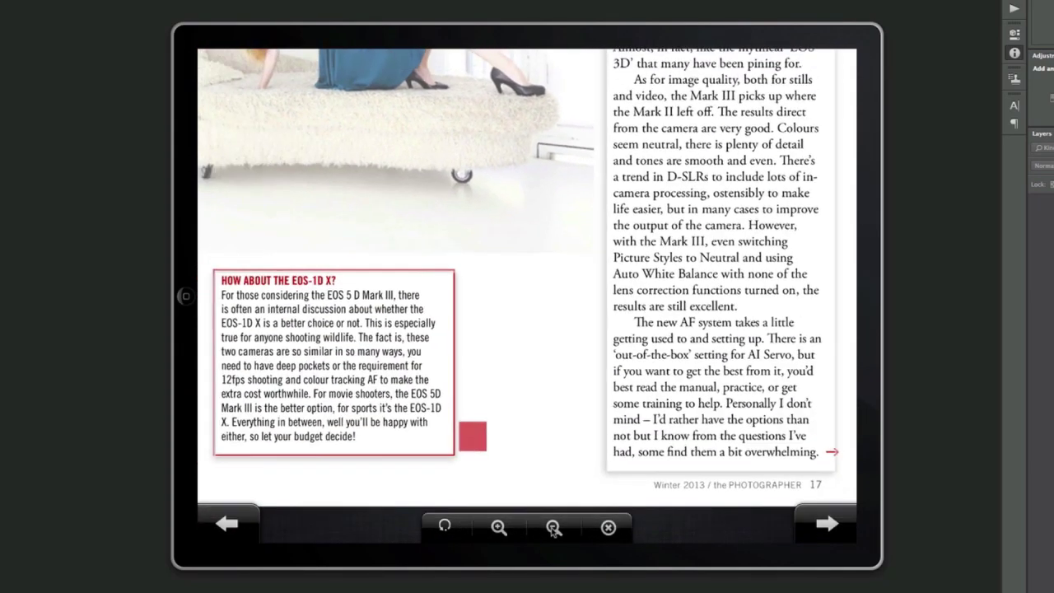
pyautogui.click(445, 531)
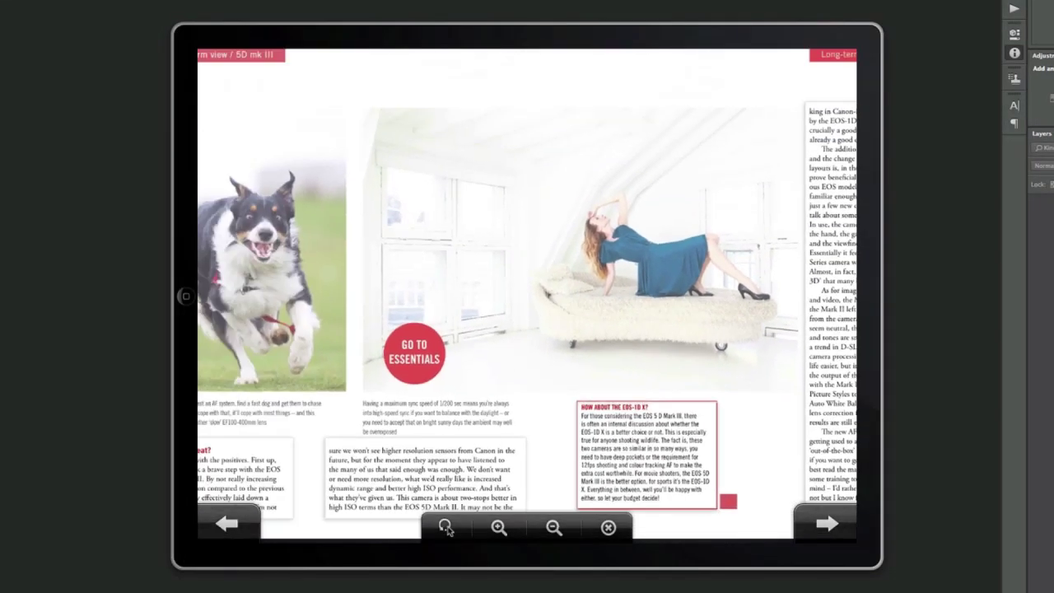
pyautogui.click(449, 531)
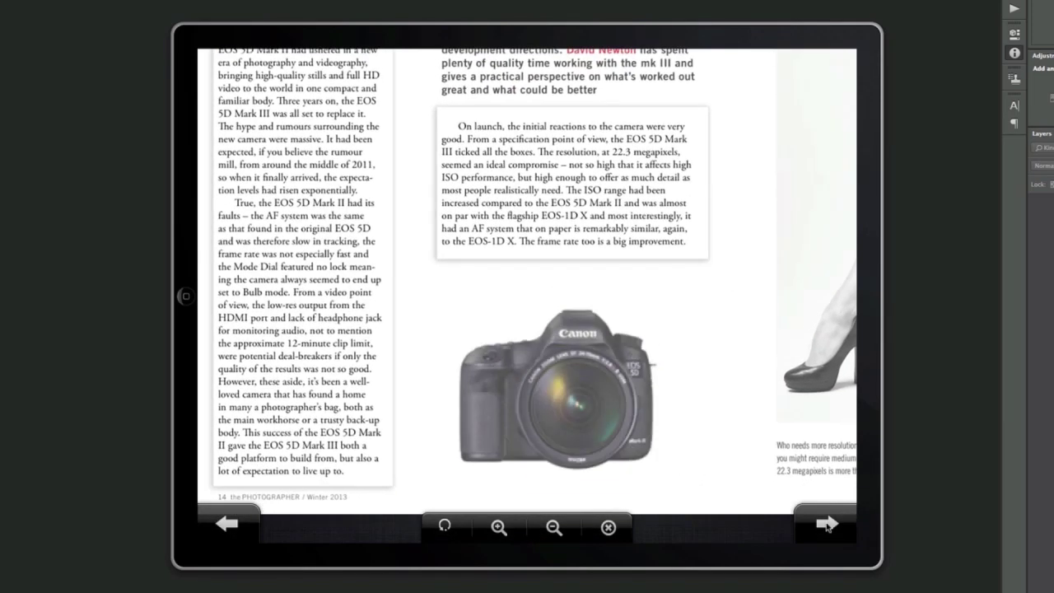
pyautogui.click(827, 525)
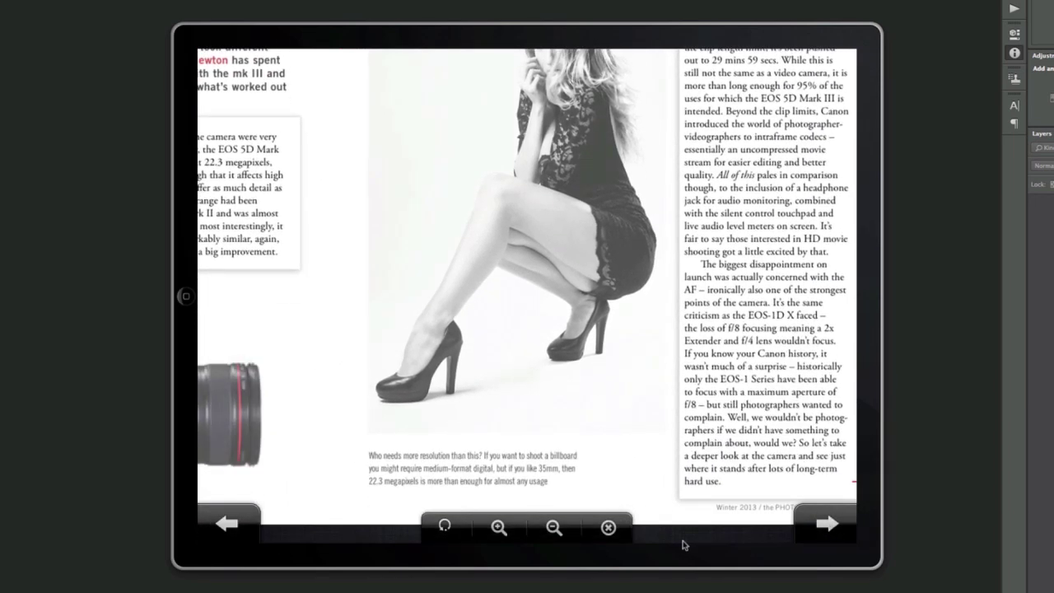
pyautogui.click(609, 527)
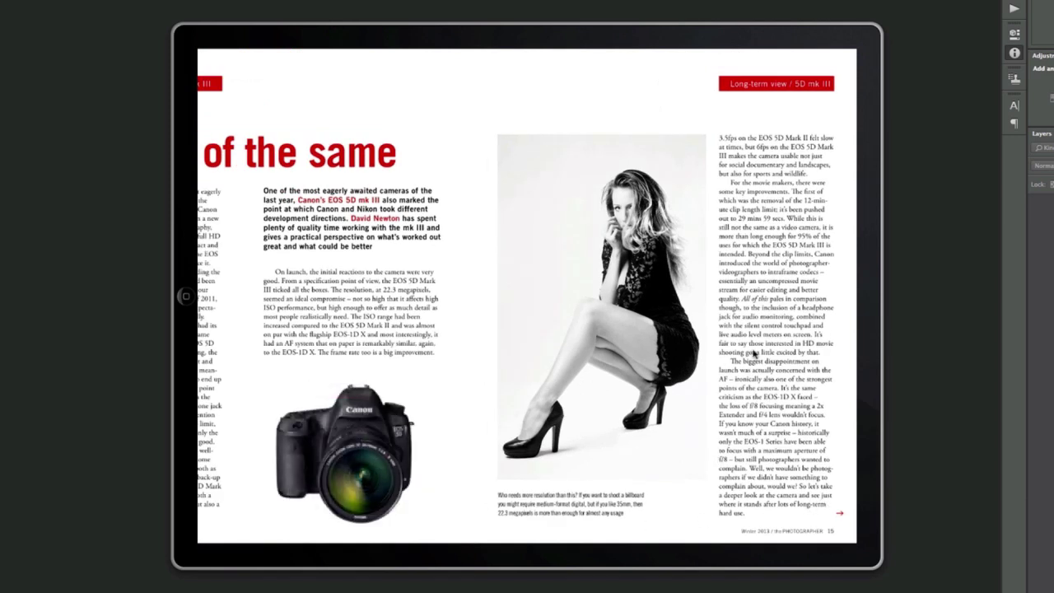
# - Turn forward two spreads and back one, then jump via GO TO ESSENTIALS to pages 7-8
pyautogui.moveTo(754, 354); pyautogui.dragTo(442, 357)
pyautogui.moveTo(725, 343); pyautogui.dragTo(518, 352)
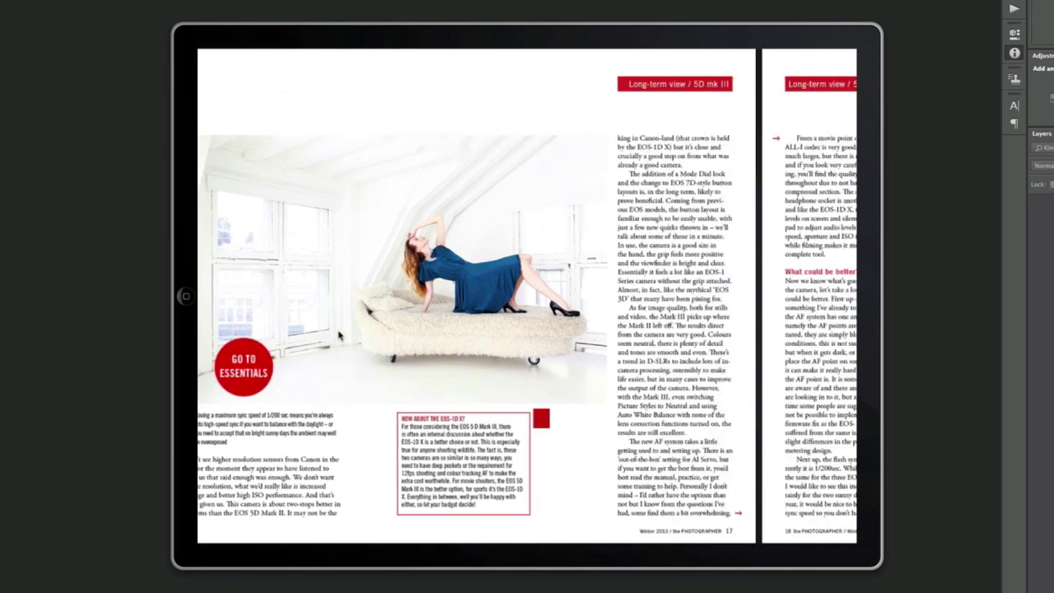
pyautogui.moveTo(260, 324); pyautogui.dragTo(469, 387)
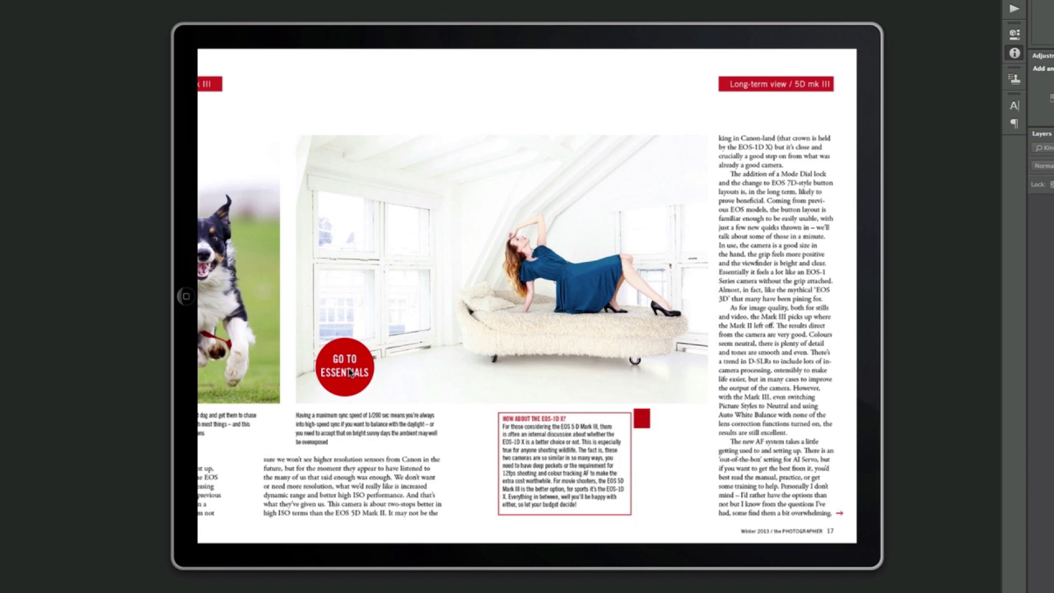
pyautogui.click(350, 372)
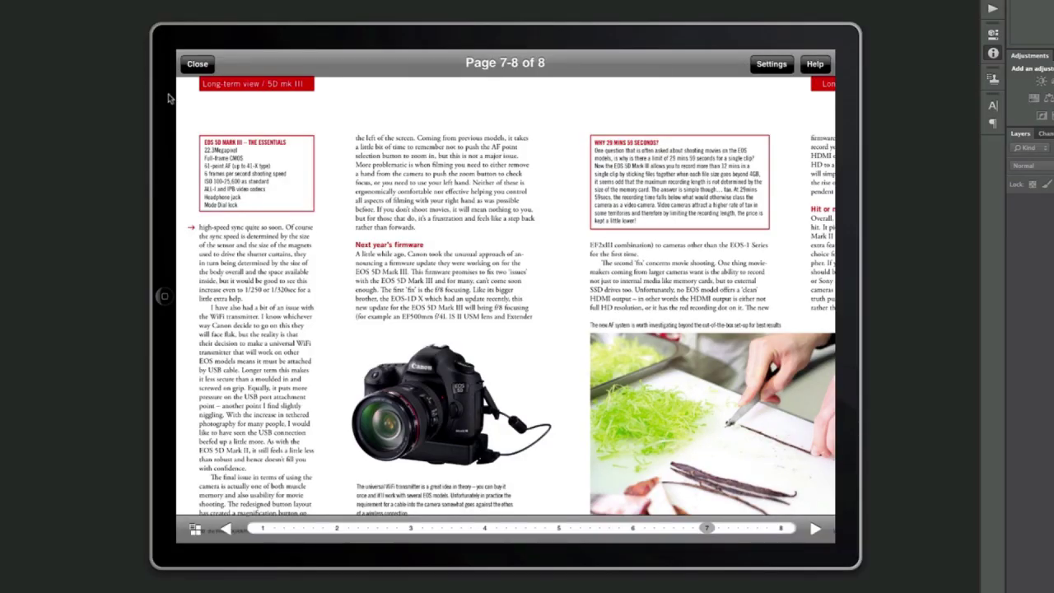
# - Close the ID import 1 issue, open Simple PDF import for reading, and turn one spread forward
pyautogui.click(196, 64)
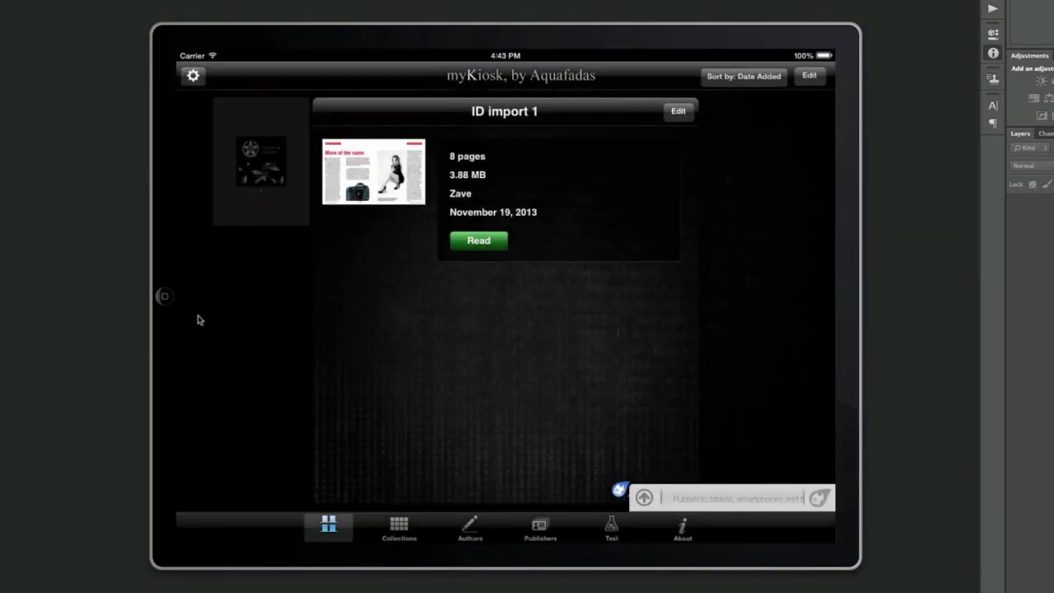
pyautogui.click(260, 333)
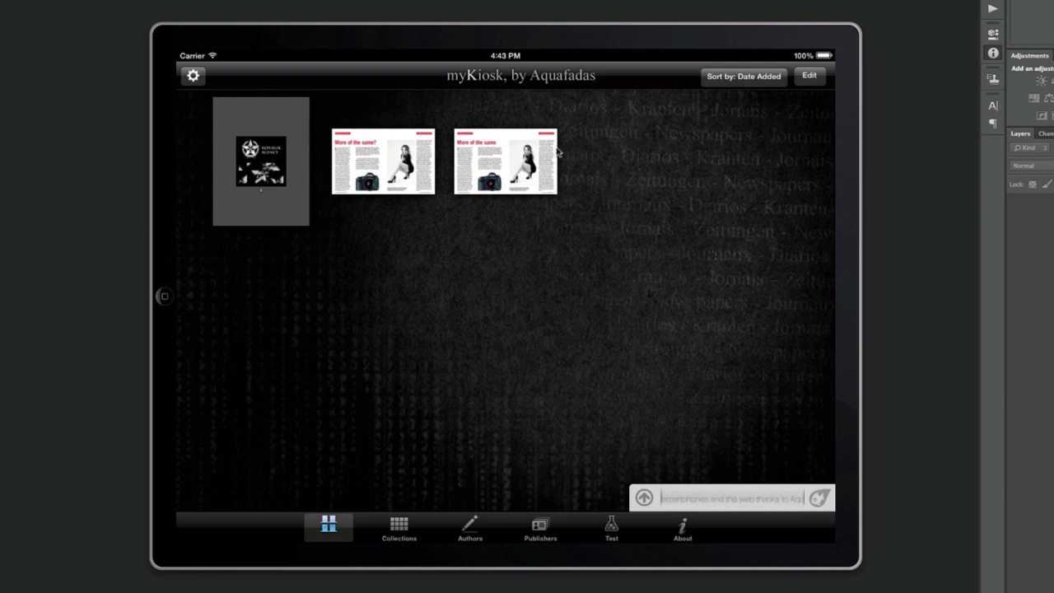
pyautogui.click(386, 142)
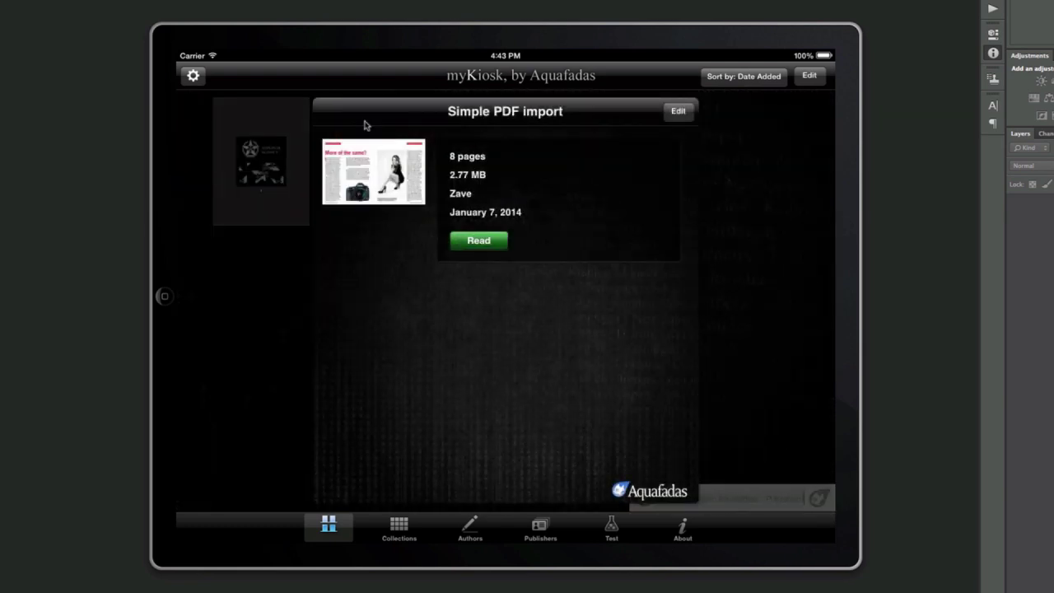
pyautogui.click(478, 241)
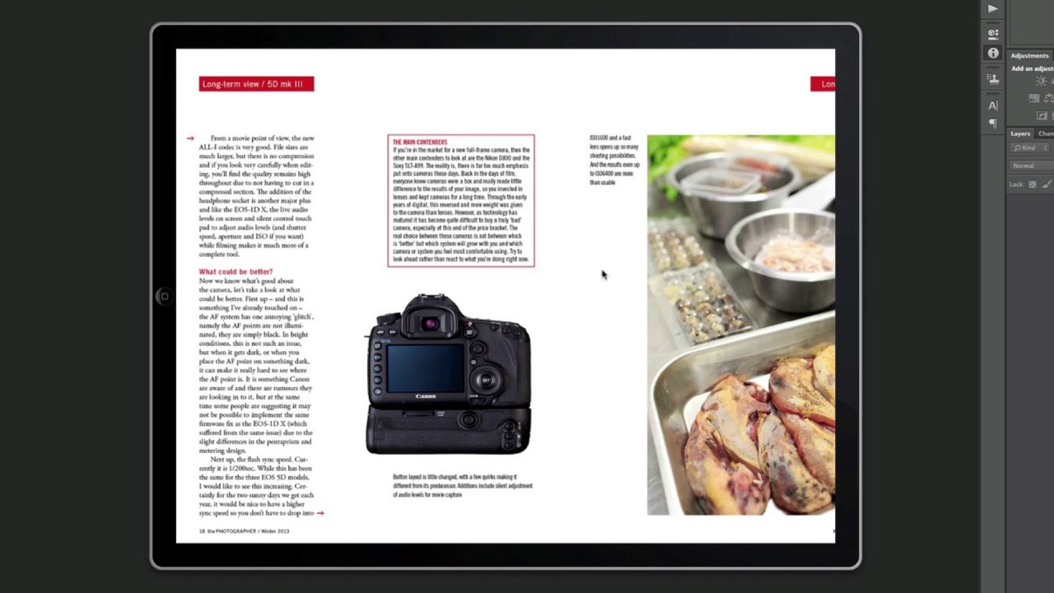
pyautogui.moveTo(602, 274); pyautogui.dragTo(473, 275)
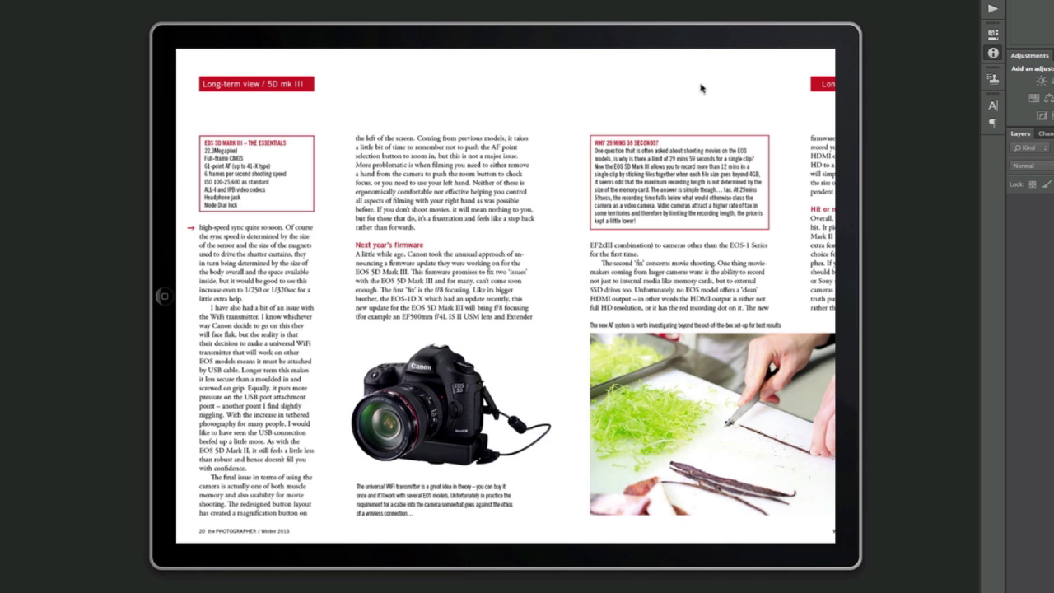
# - Close the Simple PDF import reader and dismiss its details to see the three-publication library
pyautogui.click(764, 65)
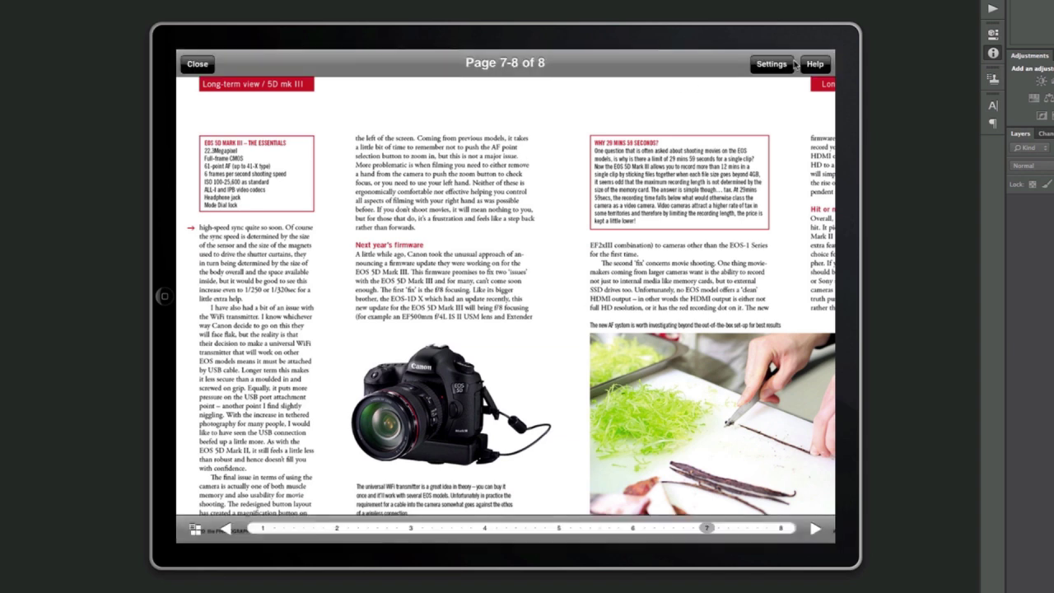
pyautogui.click(196, 64)
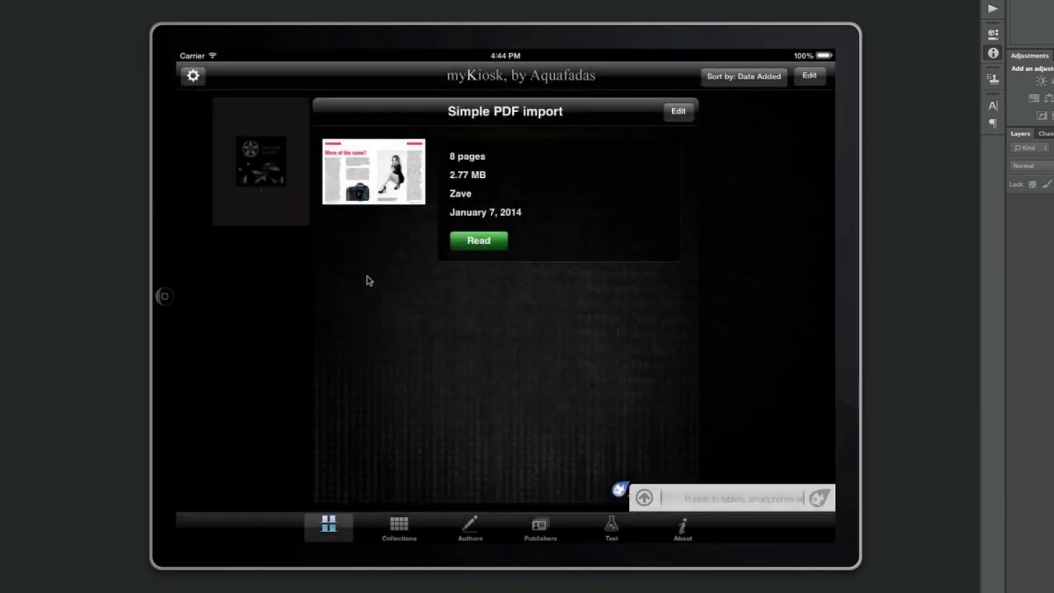
pyautogui.click(292, 283)
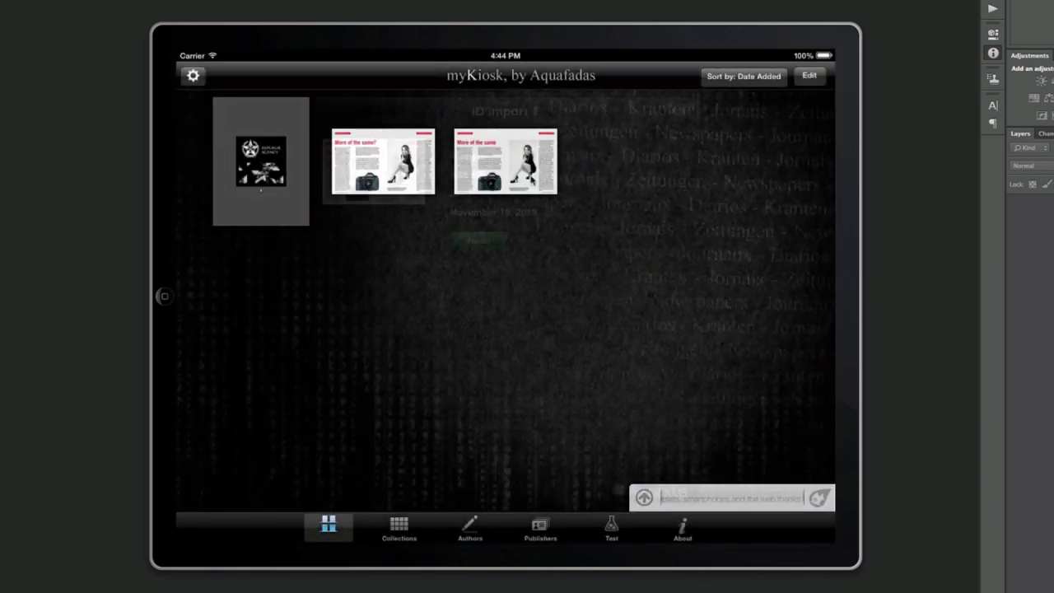